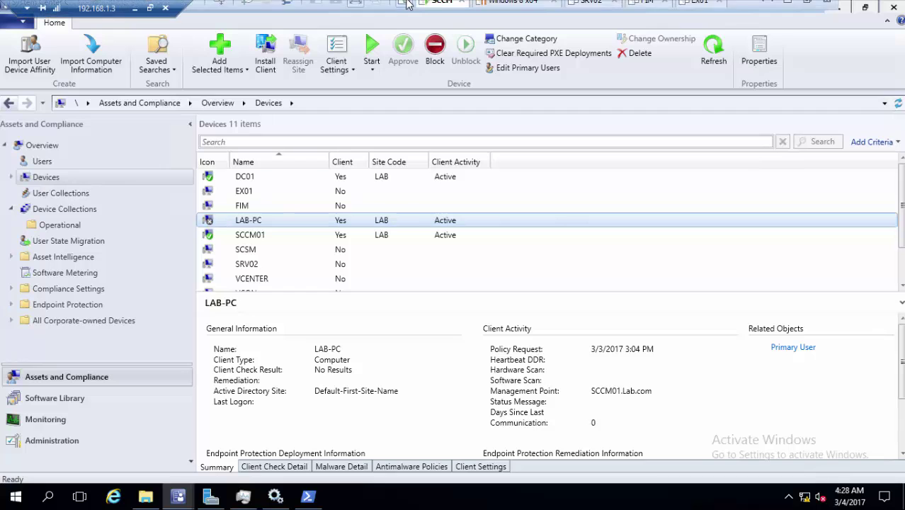
# - Bring up LAB-PC's actions in the SCCM console, then close them without choosing one
pyautogui.click(499, 10)
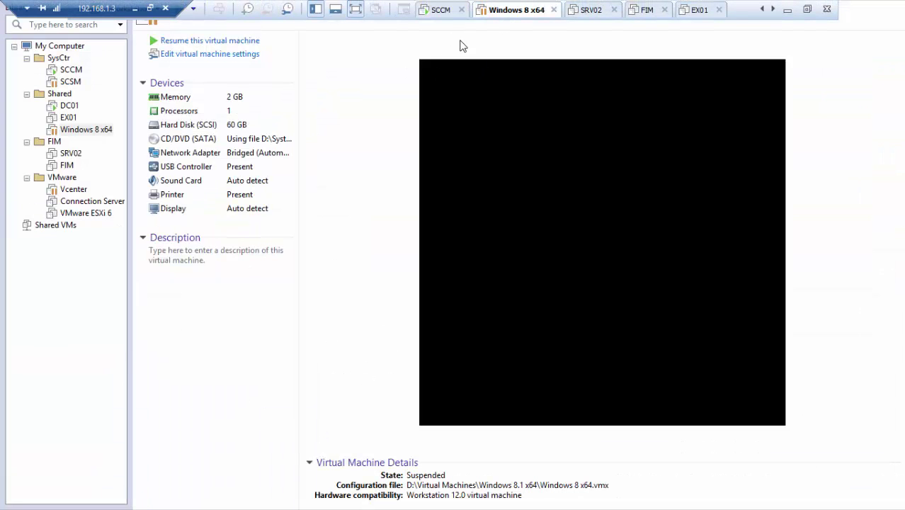
pyautogui.click(425, 13)
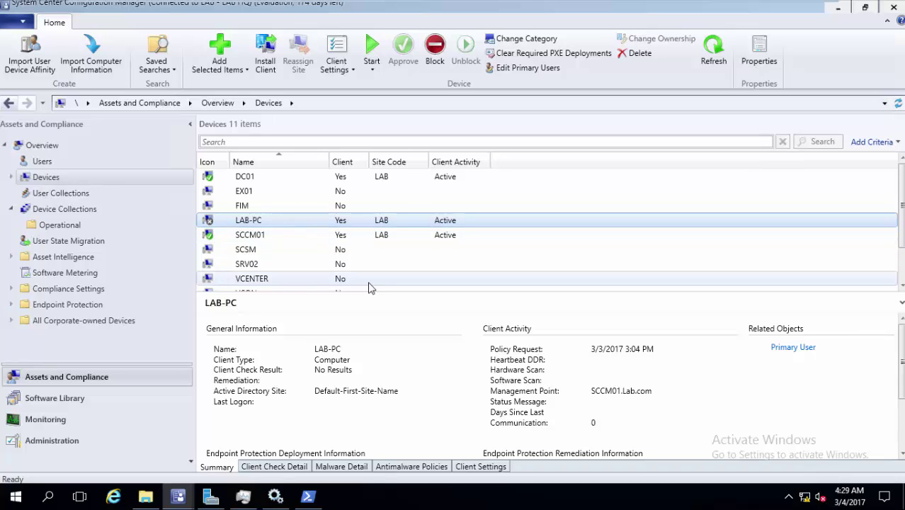
pyautogui.rightClick(316, 223)
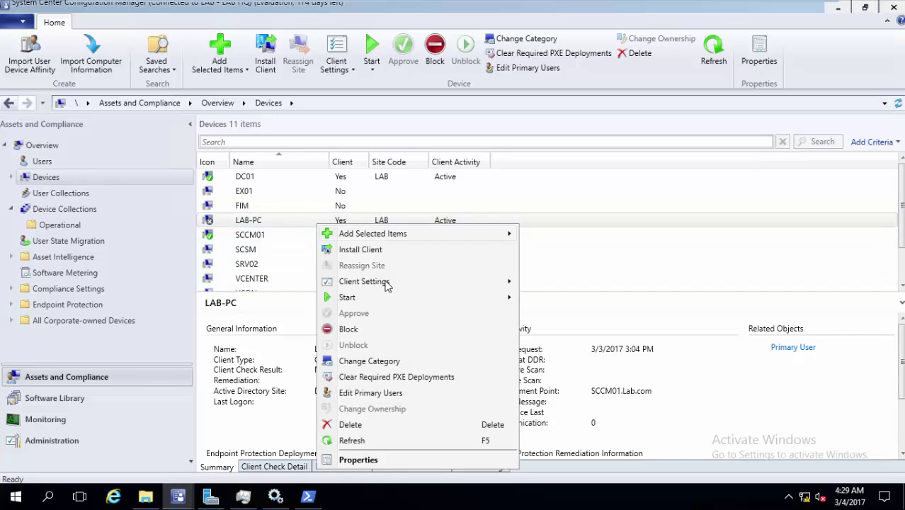
pyautogui.moveTo(450, 297)
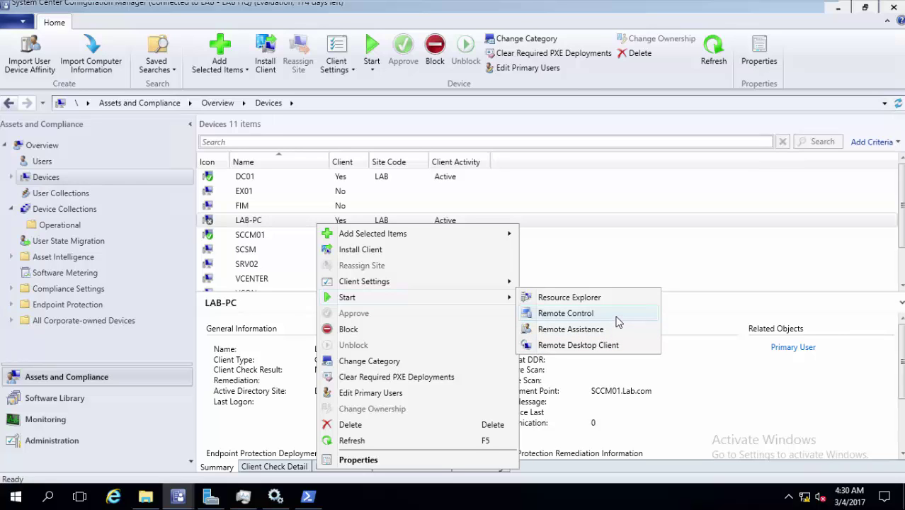
pyautogui.click(536, 24)
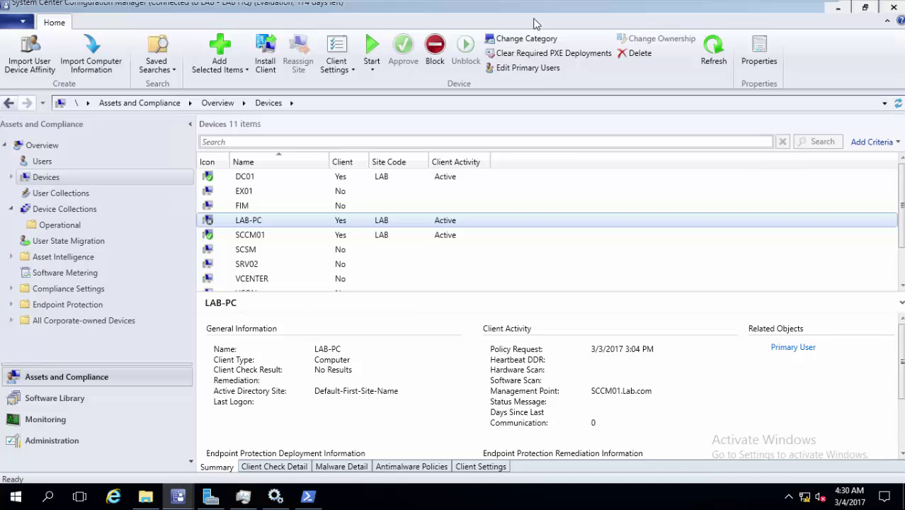
# - Sign in to the locked Windows 8 x64 virtual machine with the account password
pyautogui.click(504, 10)
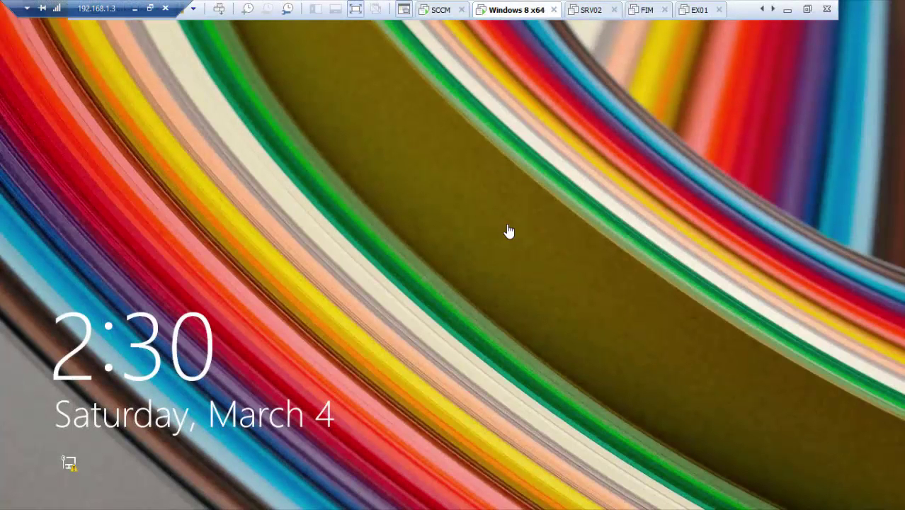
pyautogui.click(221, 9)
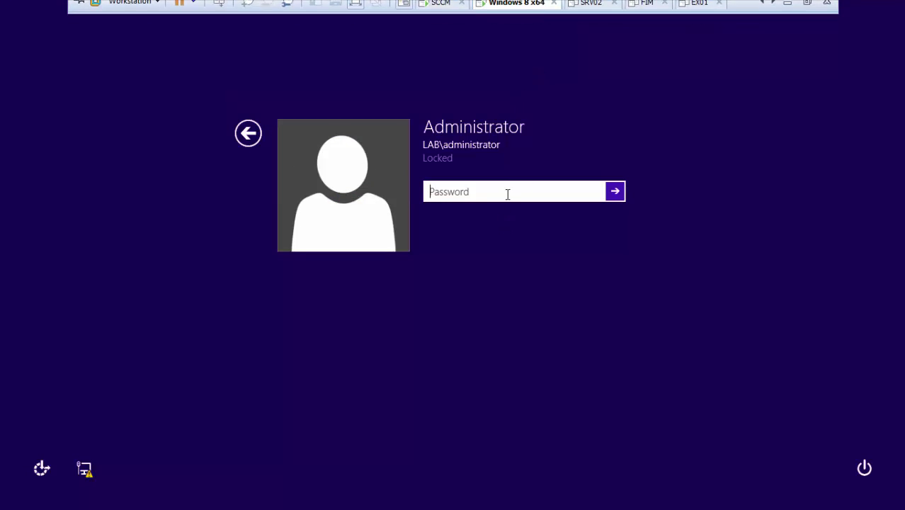
pyautogui.write('Passwo')
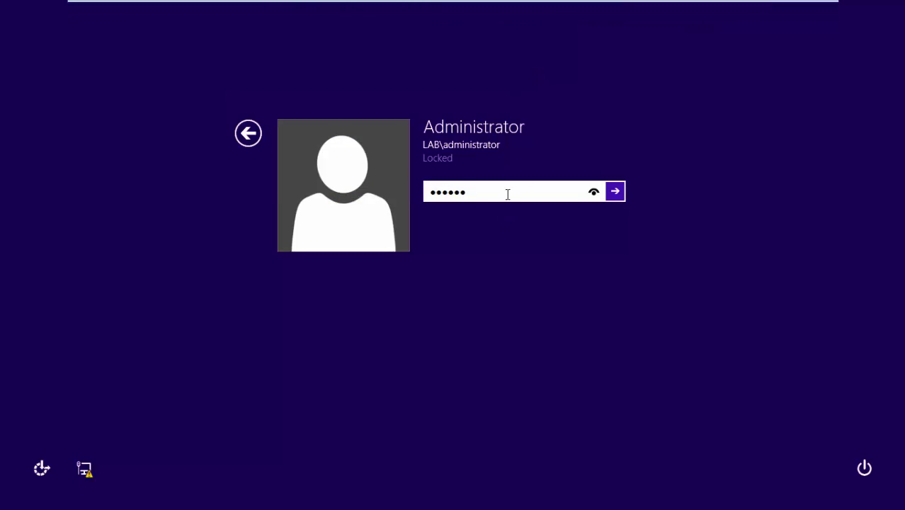
pyautogui.press('Return')
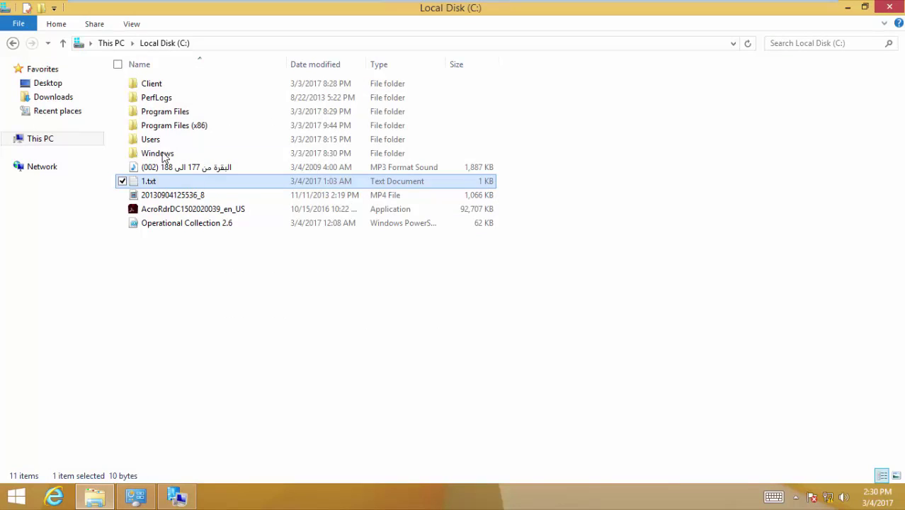
# - From This PC, open Control Panel and the Configuration Manager client properties
pyautogui.click(44, 139)
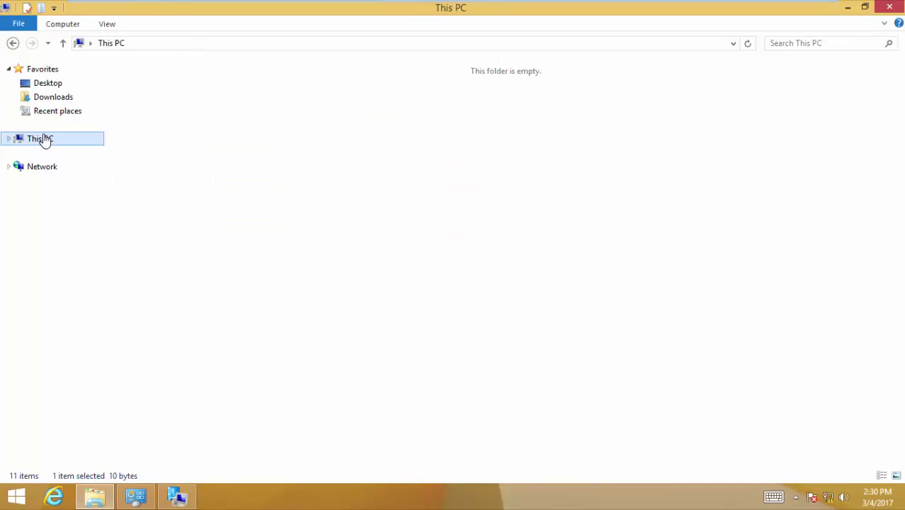
pyautogui.click(68, 27)
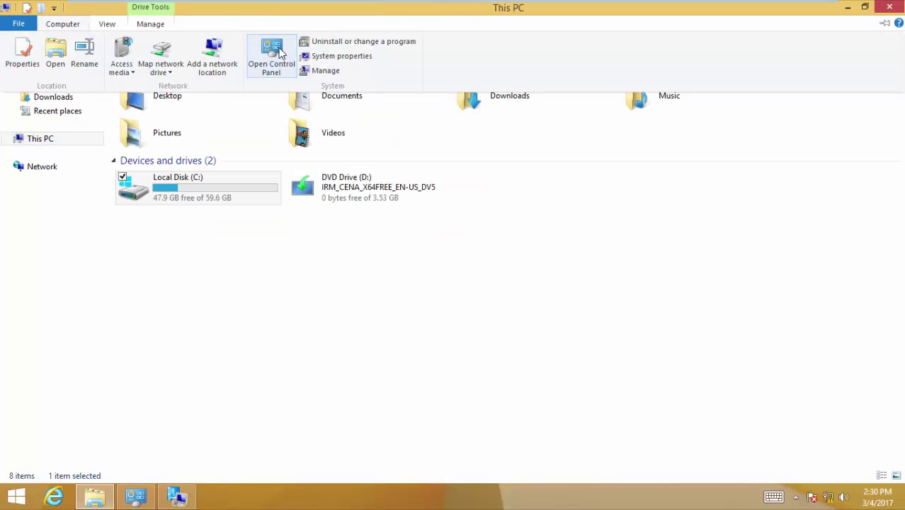
pyautogui.click(277, 51)
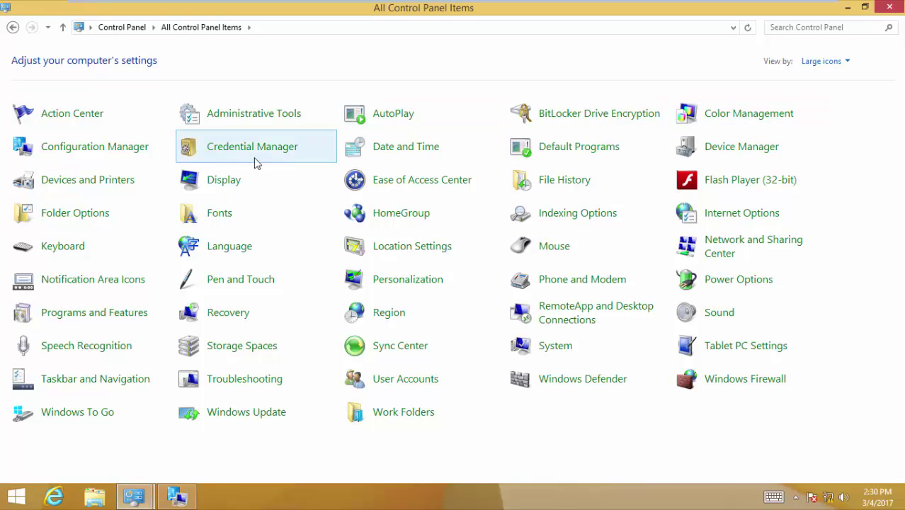
pyautogui.click(135, 147)
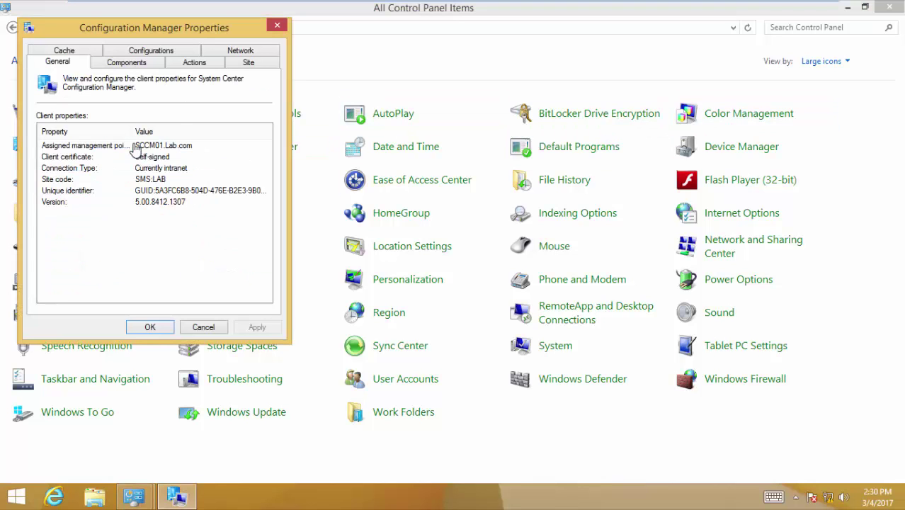
# - Confirm Remote Tools Agent shows Disabled on the Components tab, cancel, and return to the SCCM console
pyautogui.click(126, 62)
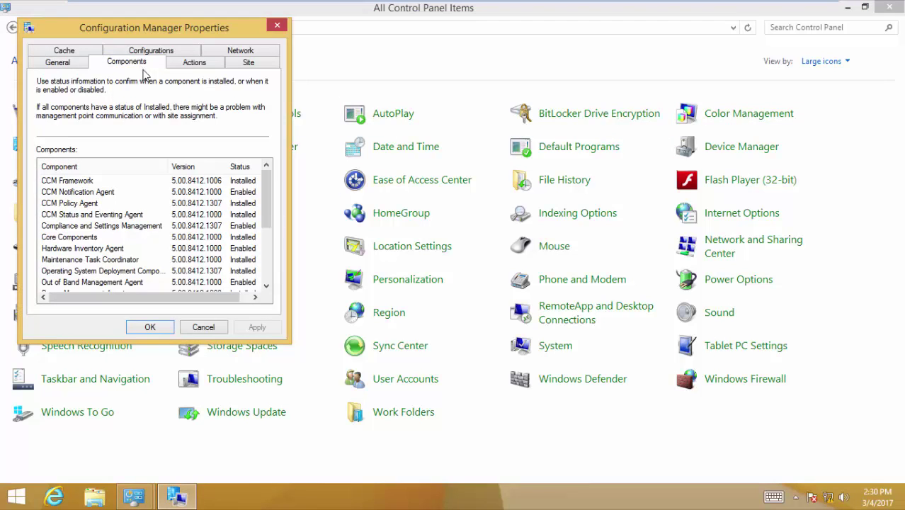
pyautogui.moveTo(269, 204); pyautogui.dragTo(258, 272)
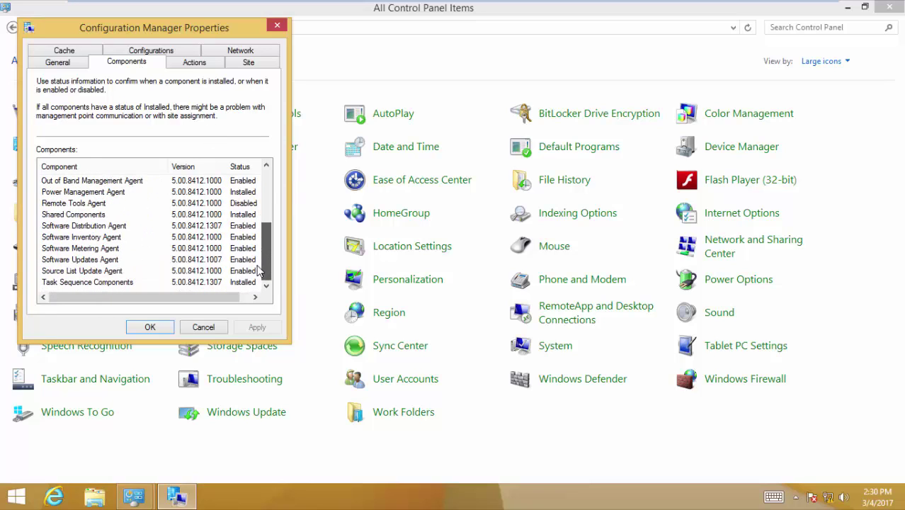
pyautogui.click(121, 206)
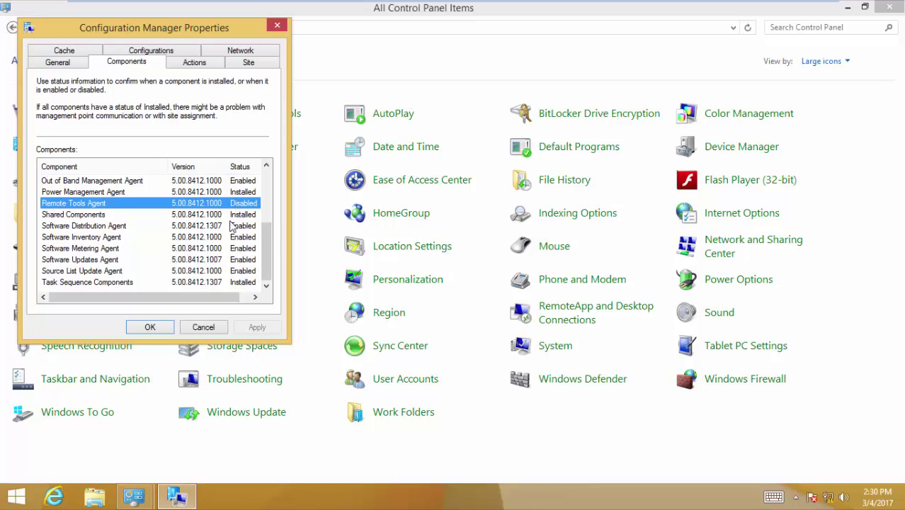
pyautogui.click(207, 330)
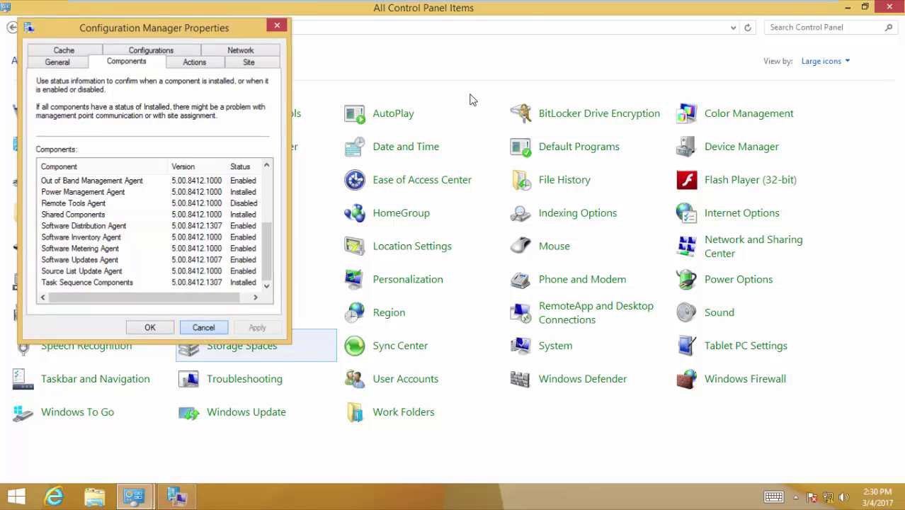
pyautogui.moveTo(511, 6)
pyautogui.click(440, 10)
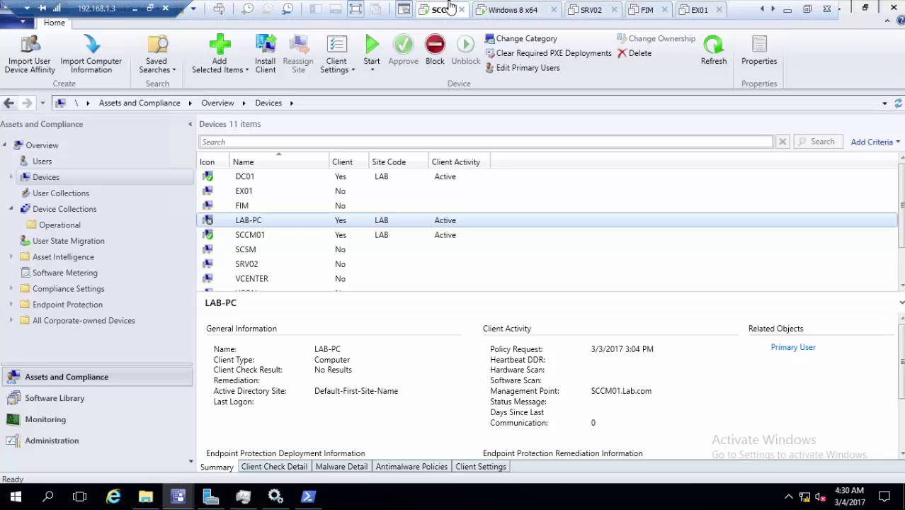
# - Open Default Client Settings properties under Administration > Client Settings and select the Remote Tools page
pyautogui.click(51, 440)
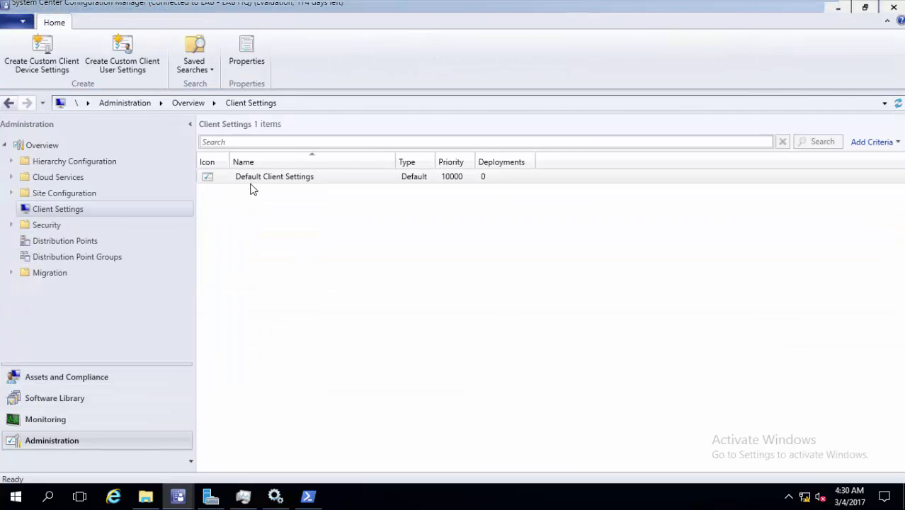
pyautogui.rightClick(261, 184)
pyautogui.click(256, 181)
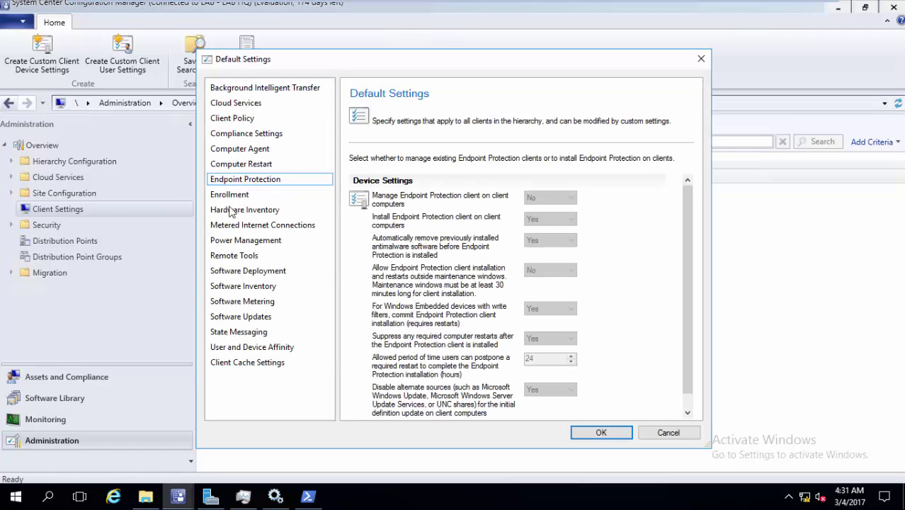
pyautogui.click(235, 256)
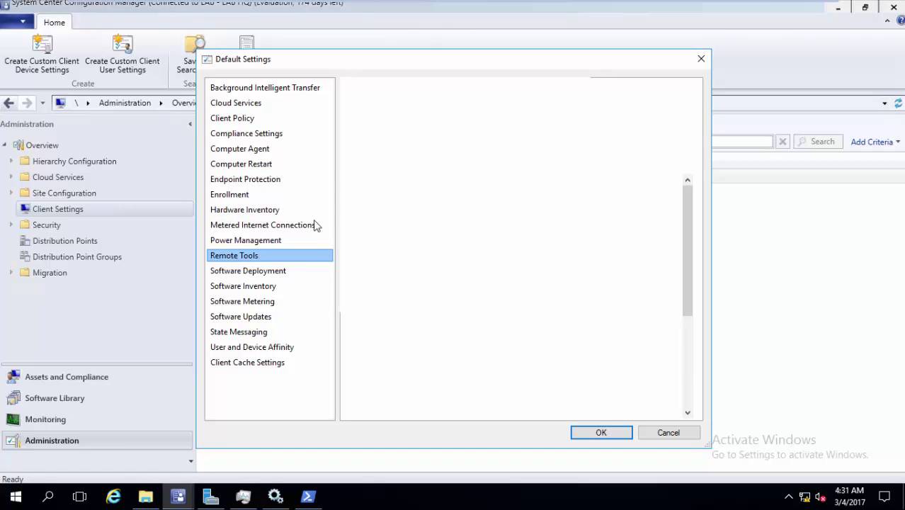
# - Turn on Enable Remote Control on client computers with Domain, Private and Public firewall exceptions
pyautogui.click(610, 198)
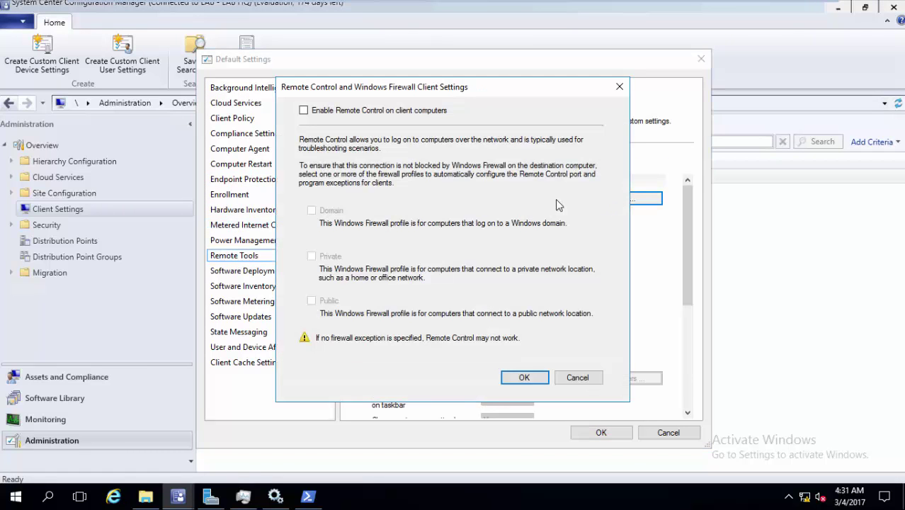
pyautogui.click(435, 113)
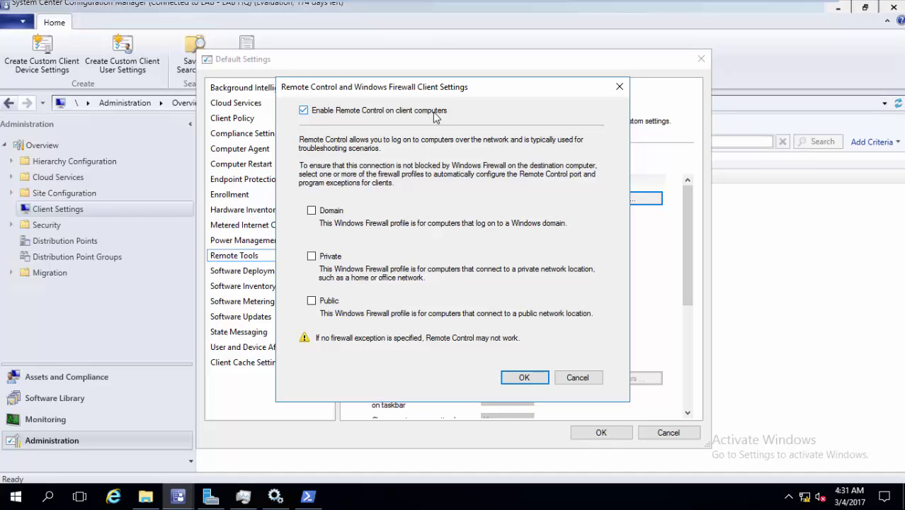
pyautogui.click(328, 212)
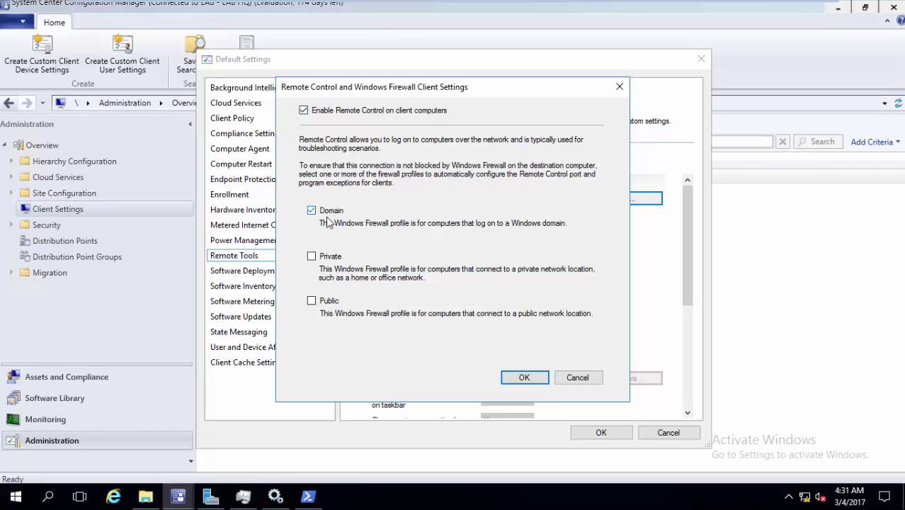
pyautogui.click(334, 261)
pyautogui.click(330, 304)
pyautogui.click(535, 378)
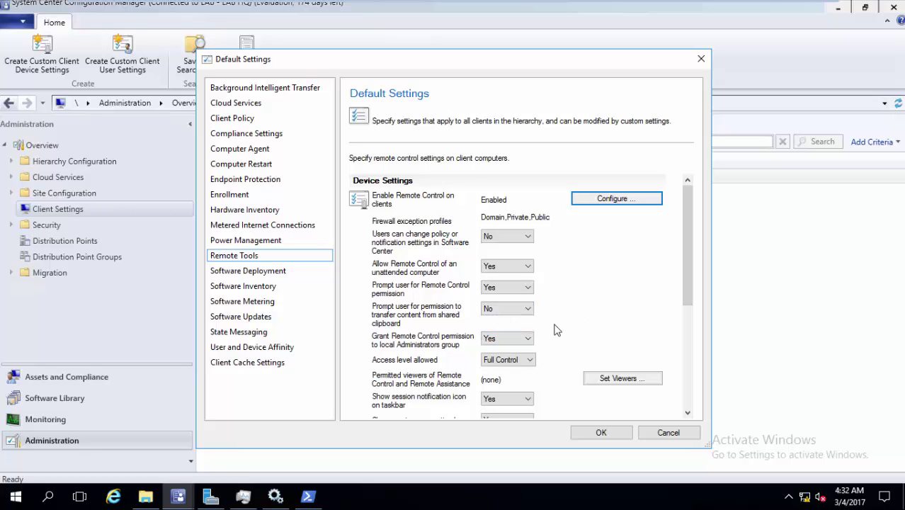
pyautogui.moveTo(692, 286); pyautogui.dragTo(685, 302)
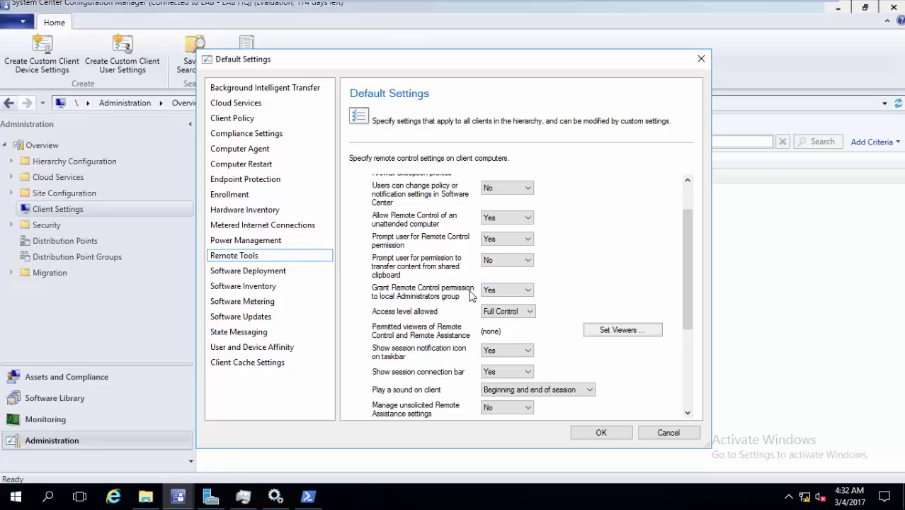
pyautogui.click(517, 315)
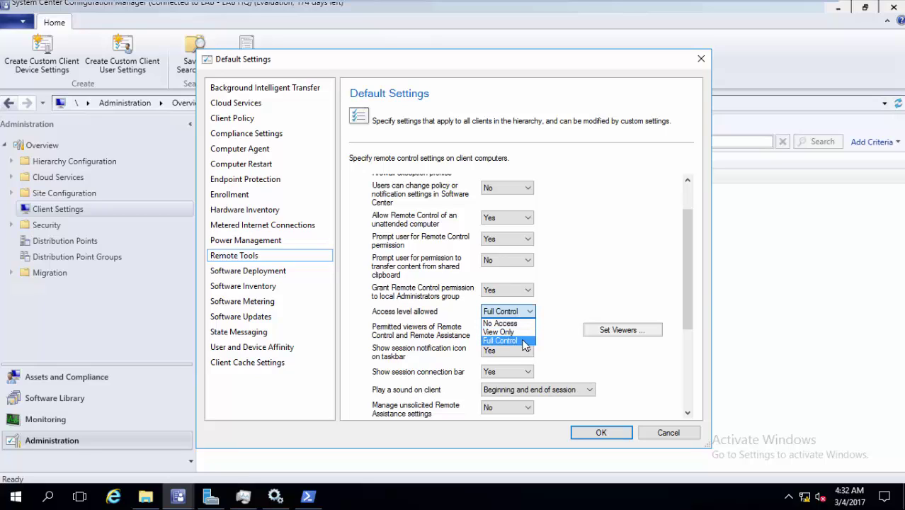
pyautogui.click(580, 292)
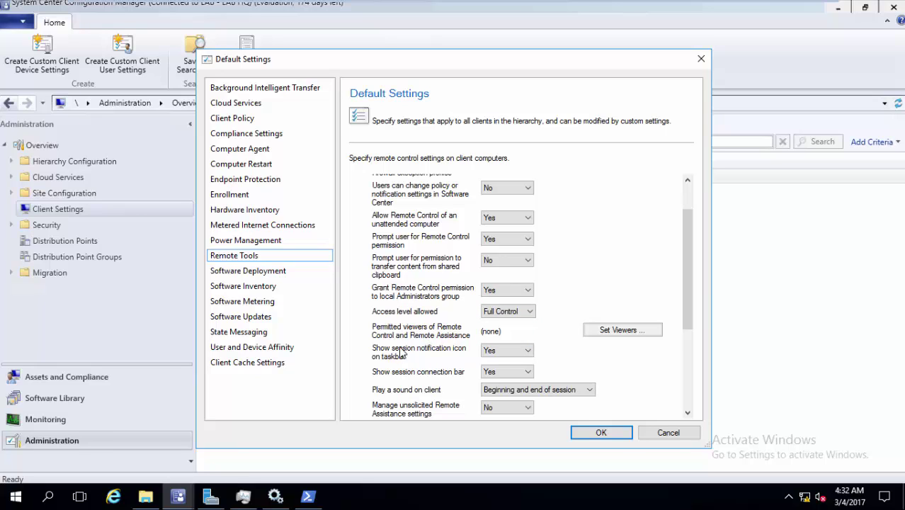
# - In Set Viewers, add the name-checked domain user as the sole permitted viewer and save
pyautogui.click(629, 333)
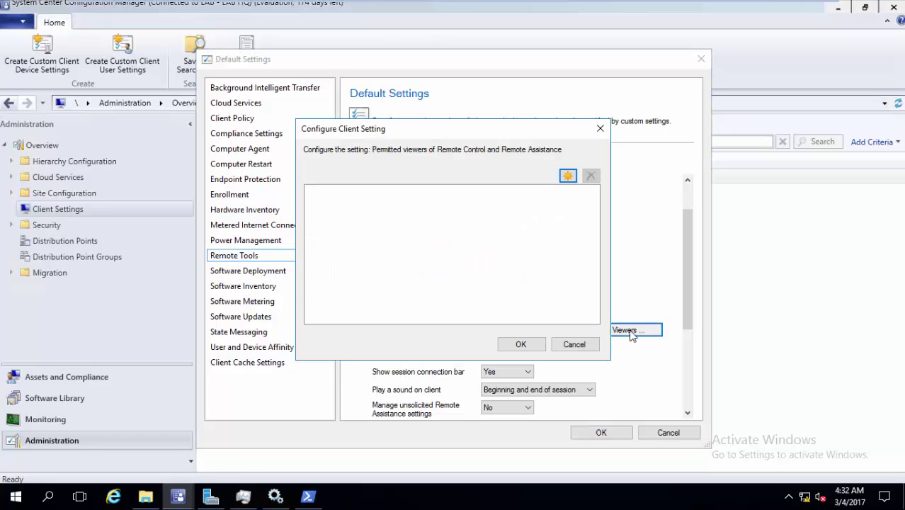
pyautogui.click(567, 176)
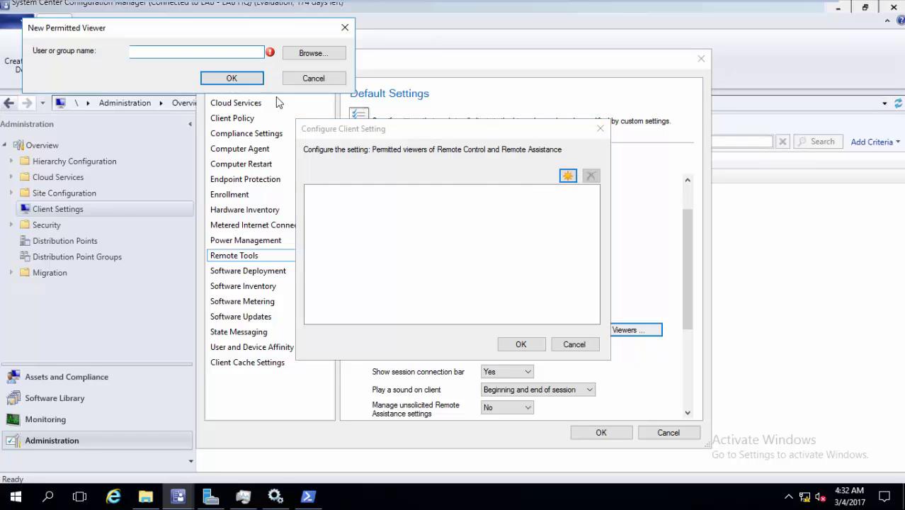
pyautogui.click(313, 54)
pyautogui.write('ahmed')
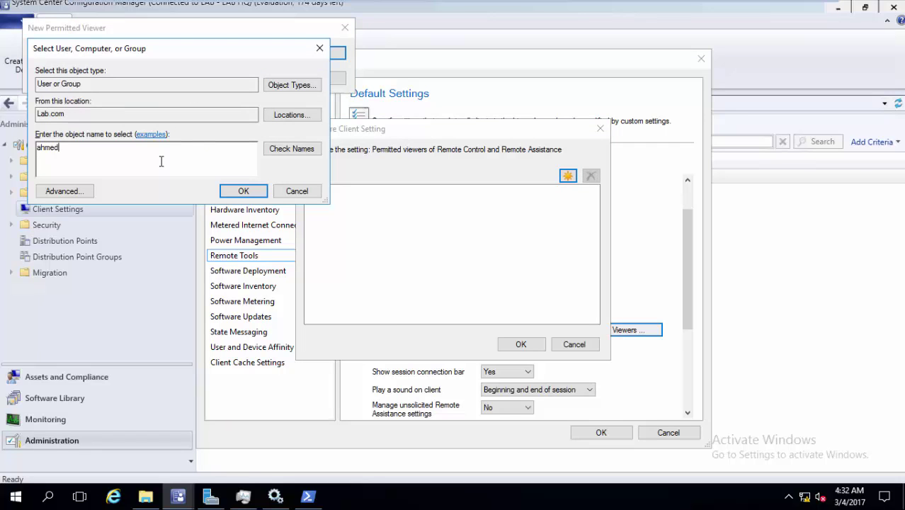
pyautogui.click(281, 150)
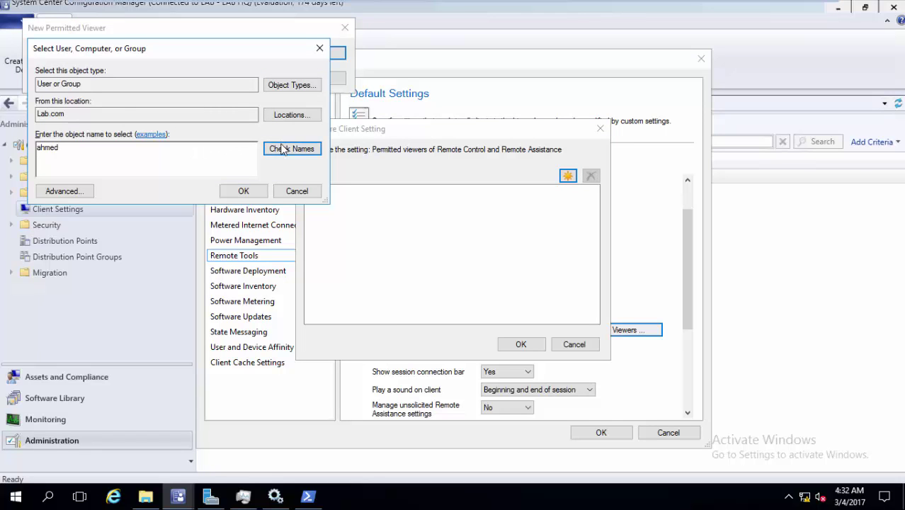
pyautogui.click(241, 191)
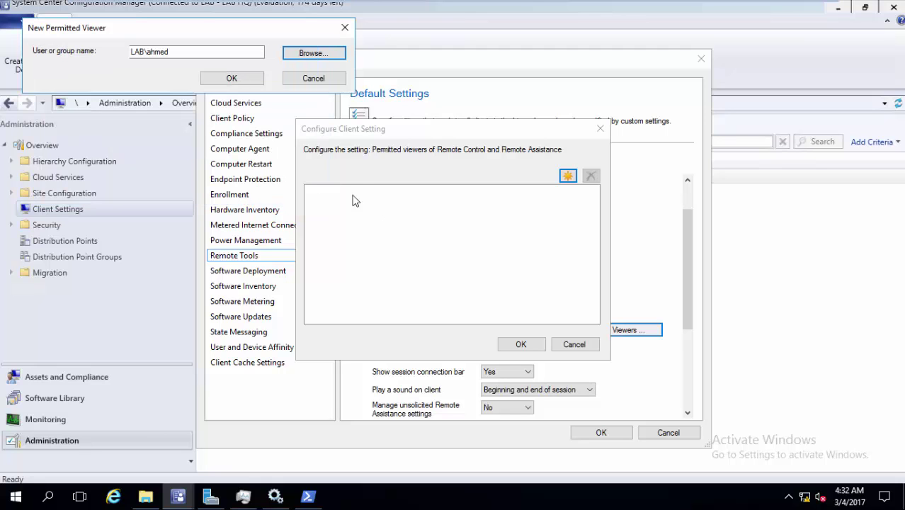
pyautogui.click(231, 78)
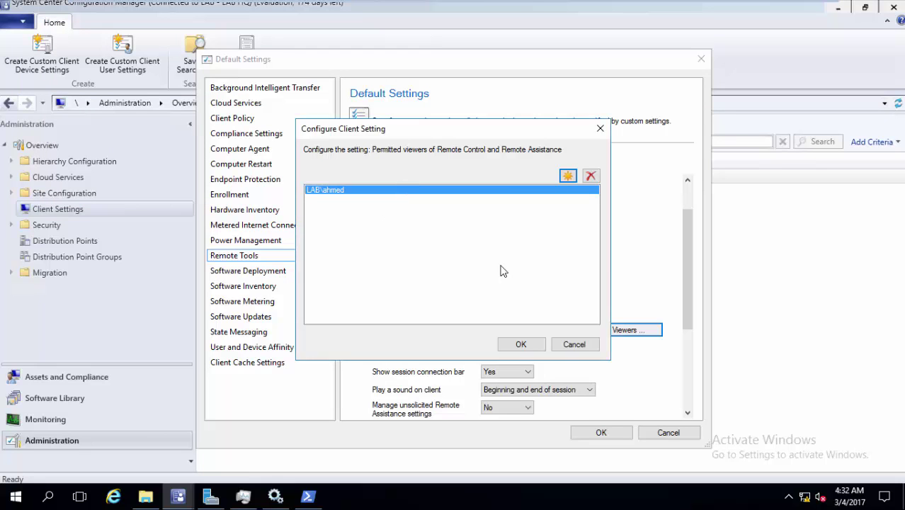
pyautogui.click(520, 345)
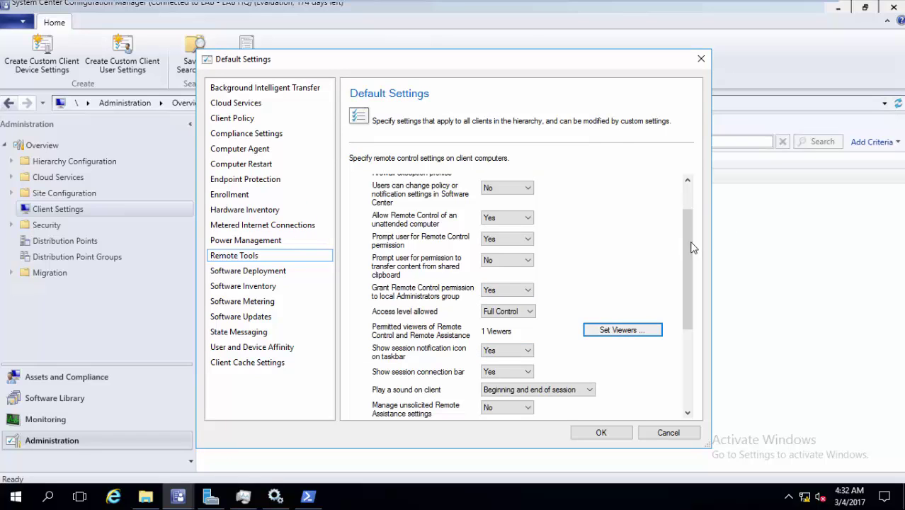
# - Set Manage Remote Desktop settings and Allow permitted viewers to connect to Yes, then save
pyautogui.moveTo(685, 249); pyautogui.dragTo(680, 295)
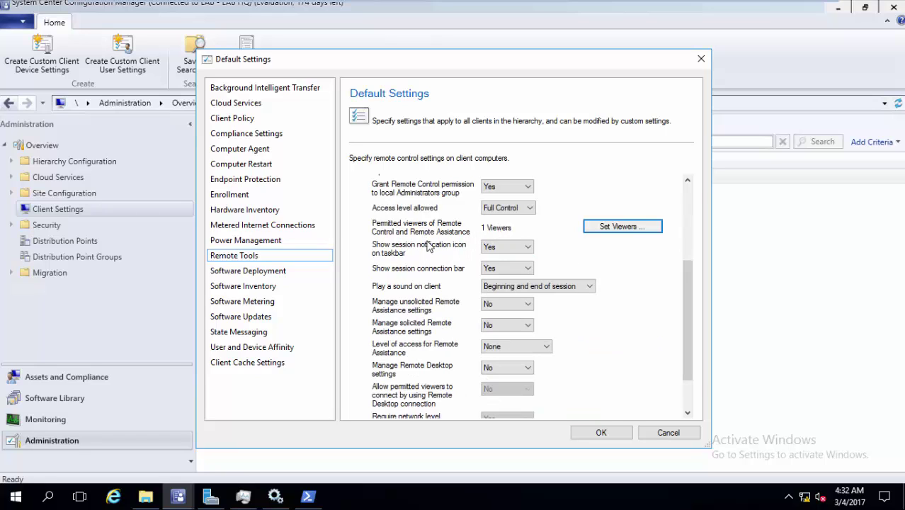
pyautogui.moveTo(510, 3)
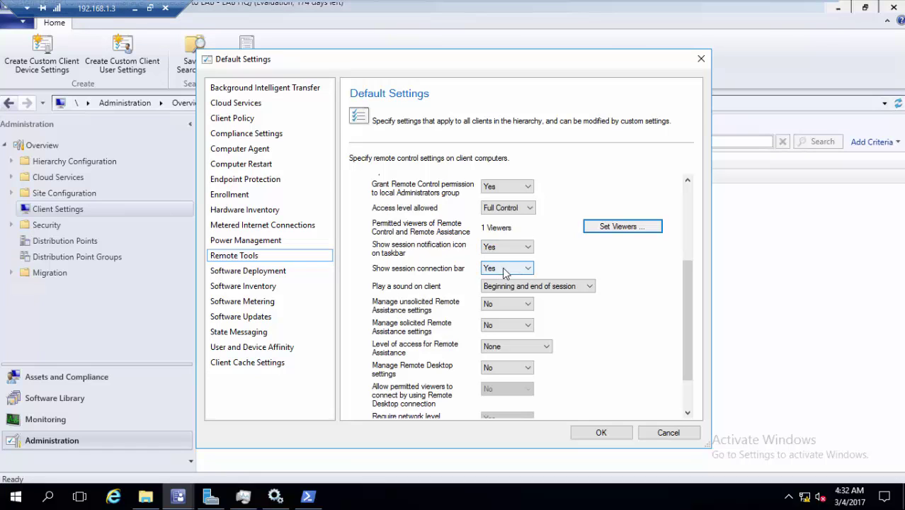
pyautogui.press('Tab')
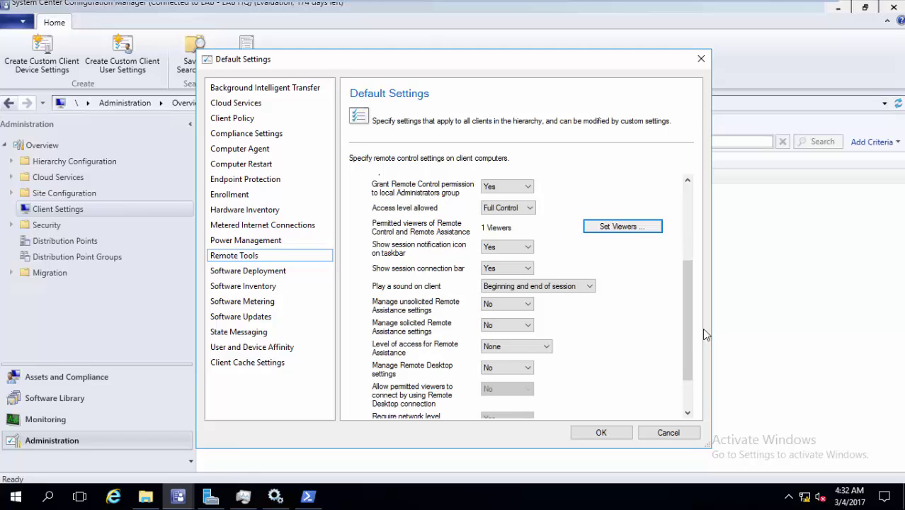
pyautogui.moveTo(690, 343); pyautogui.dragTo(688, 384)
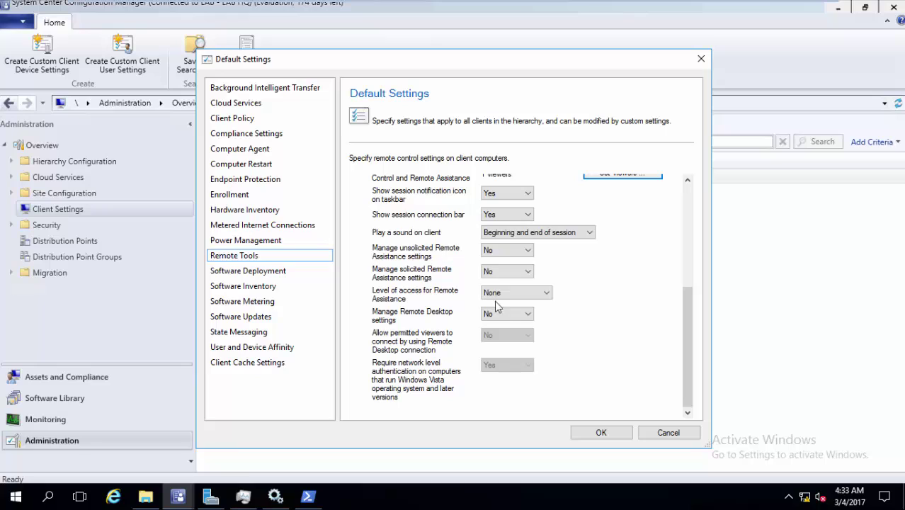
pyautogui.click(514, 313)
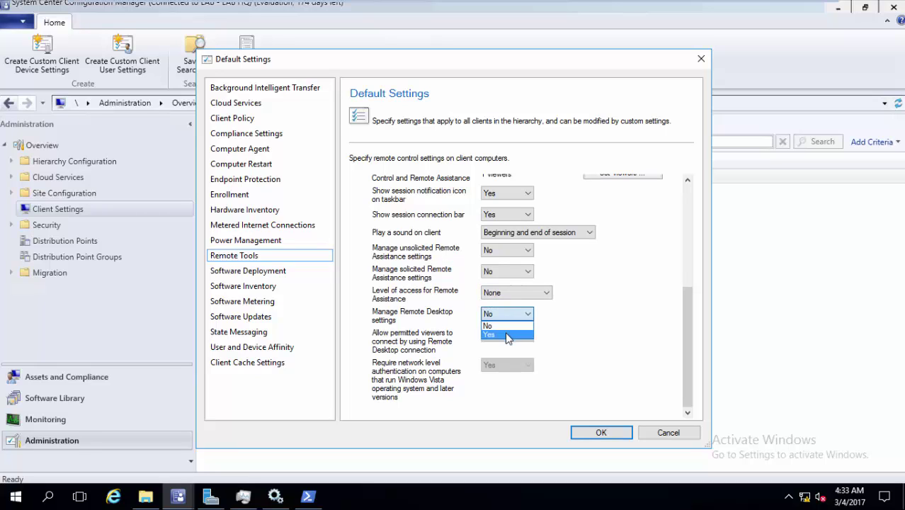
pyautogui.click(507, 334)
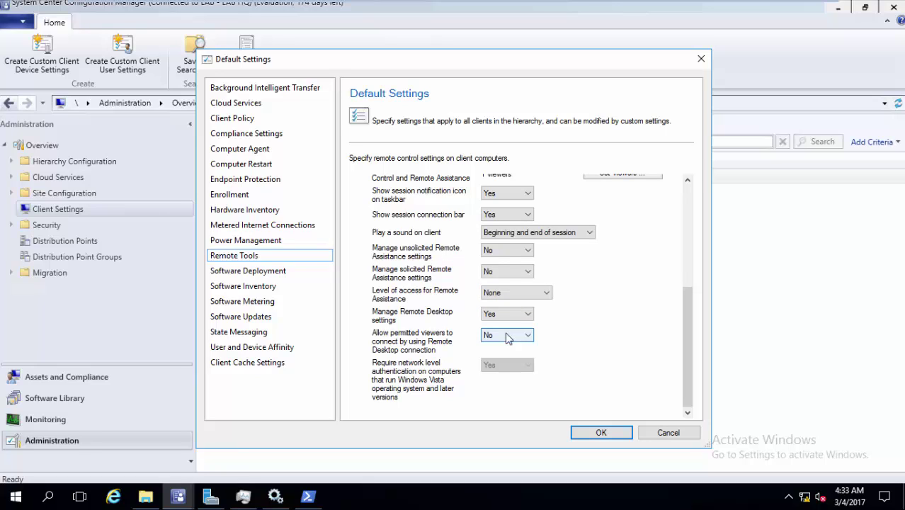
pyautogui.click(506, 336)
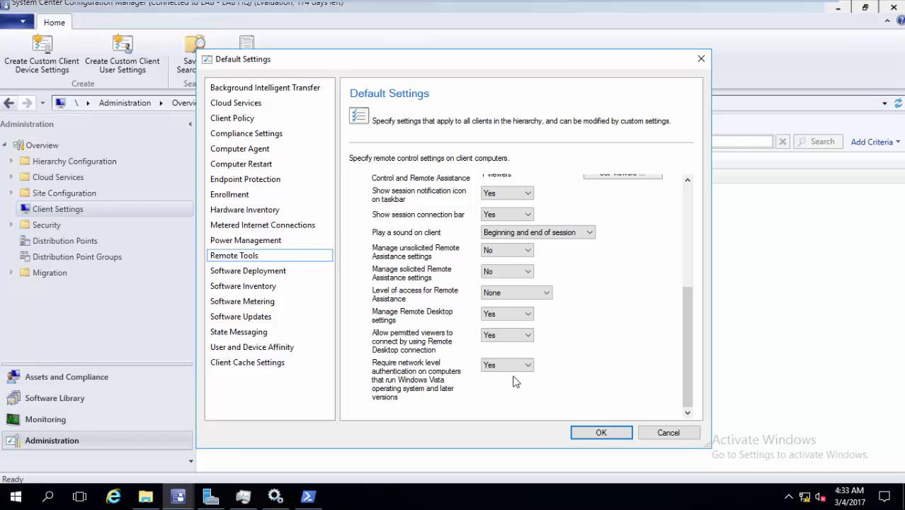
pyautogui.click(599, 433)
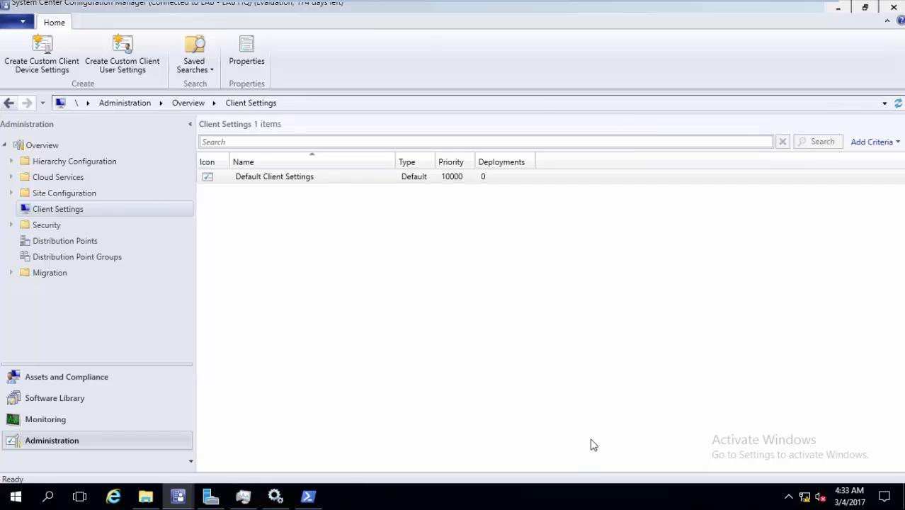
# - Run the Machine Policy Retrieval & Evaluation Cycle from the client's Actions tab
pyautogui.click(513, 9)
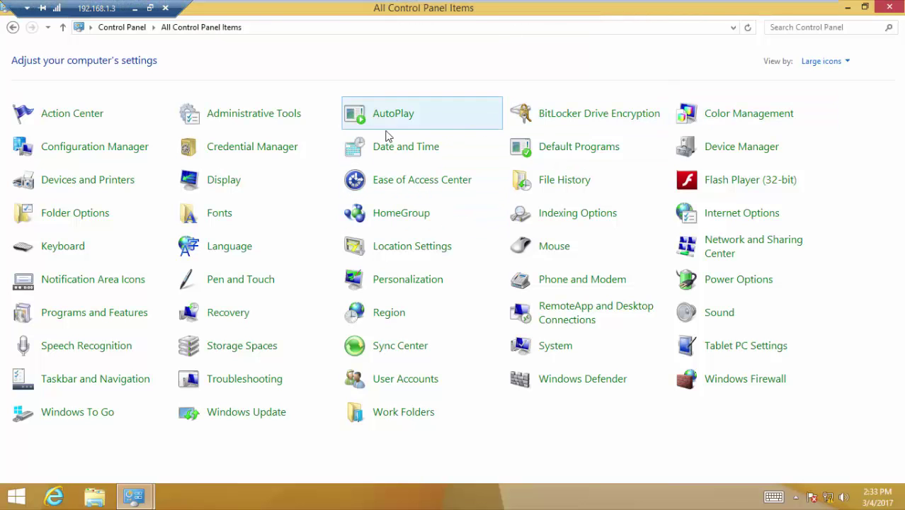
pyautogui.click(127, 147)
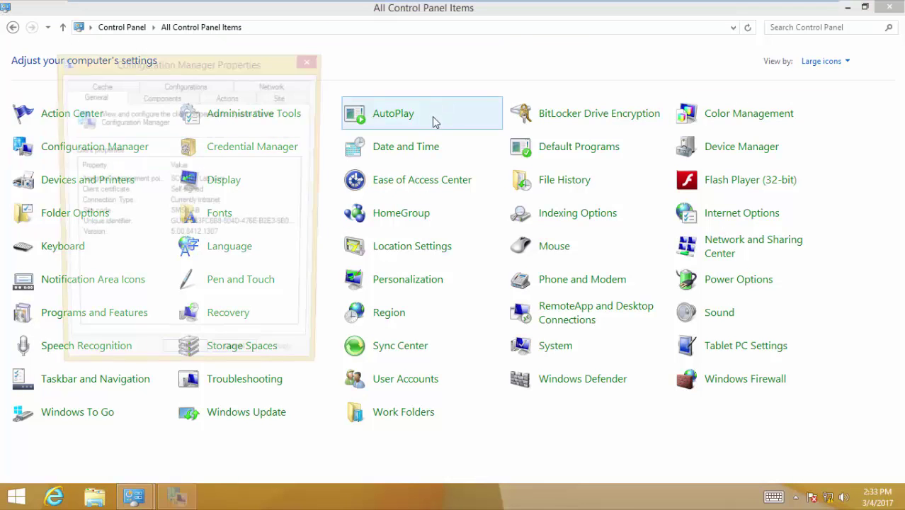
pyautogui.click(230, 99)
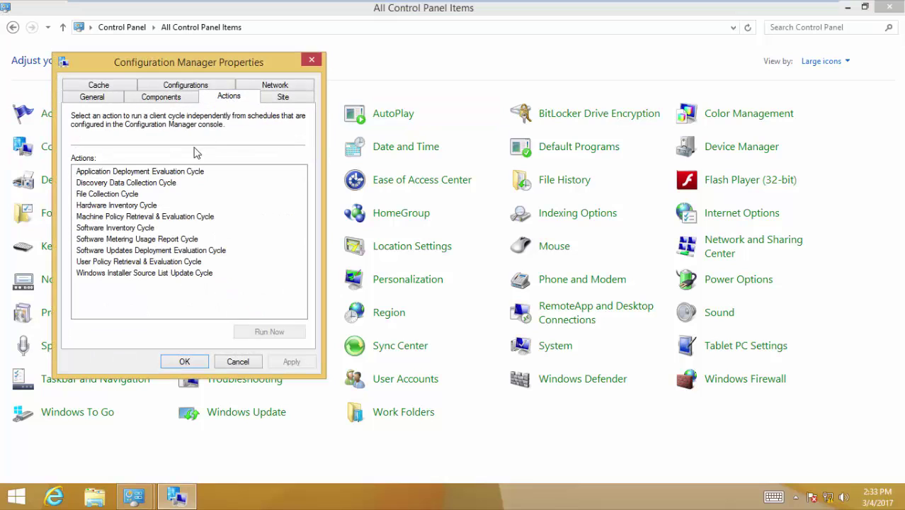
pyautogui.click(165, 216)
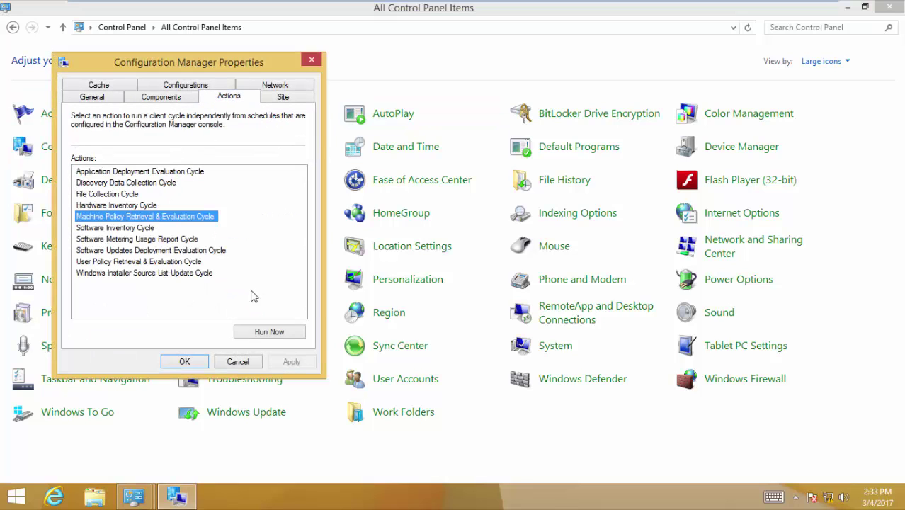
pyautogui.click(290, 334)
pyautogui.click(570, 298)
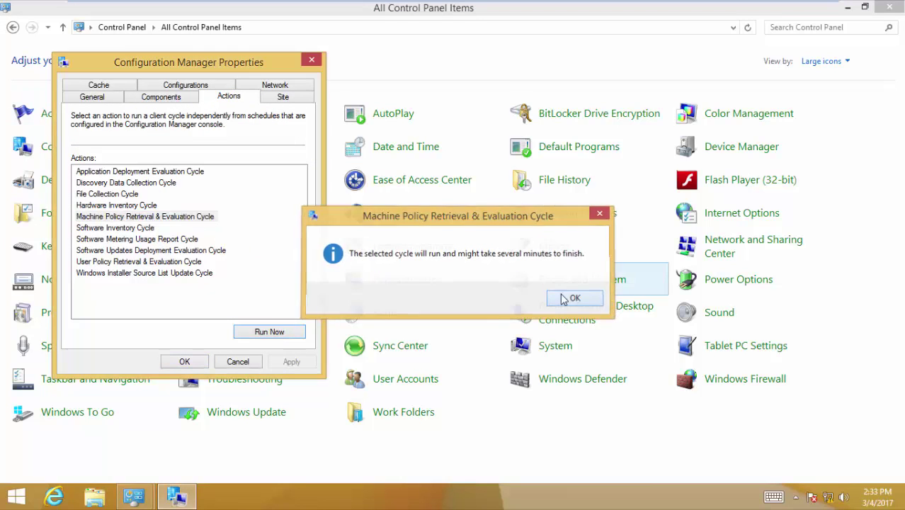
pyautogui.click(186, 361)
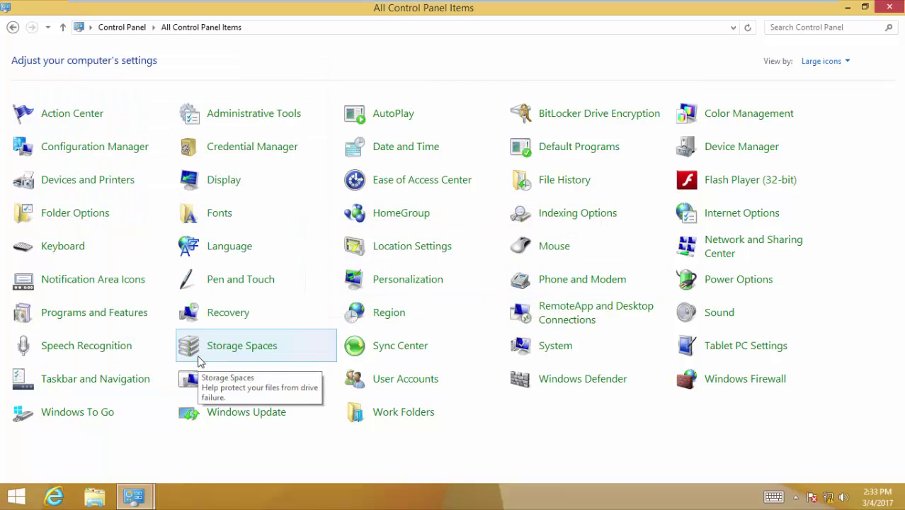
# - Confirm Remote Tools Agent still shows Disabled on the Components tab, then cancel
pyautogui.click(97, 150)
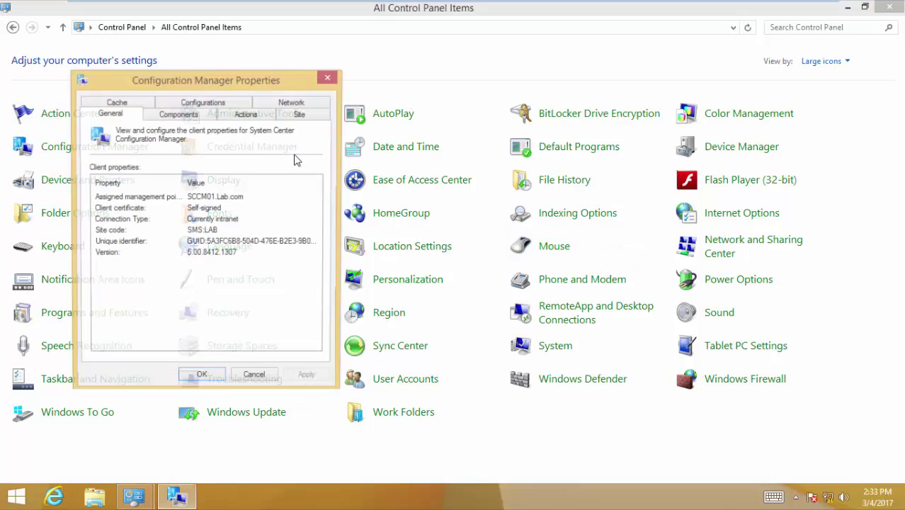
pyautogui.click(178, 114)
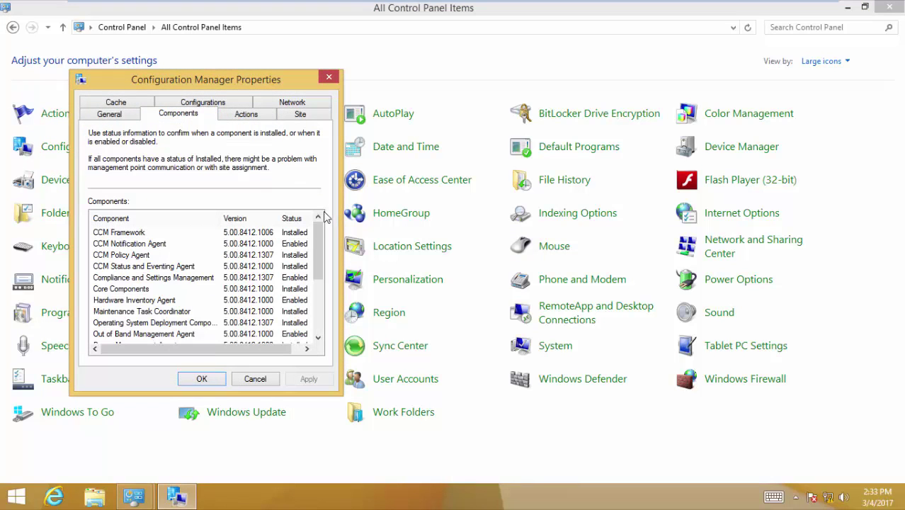
pyautogui.moveTo(317, 245); pyautogui.dragTo(316, 305)
pyautogui.click(205, 254)
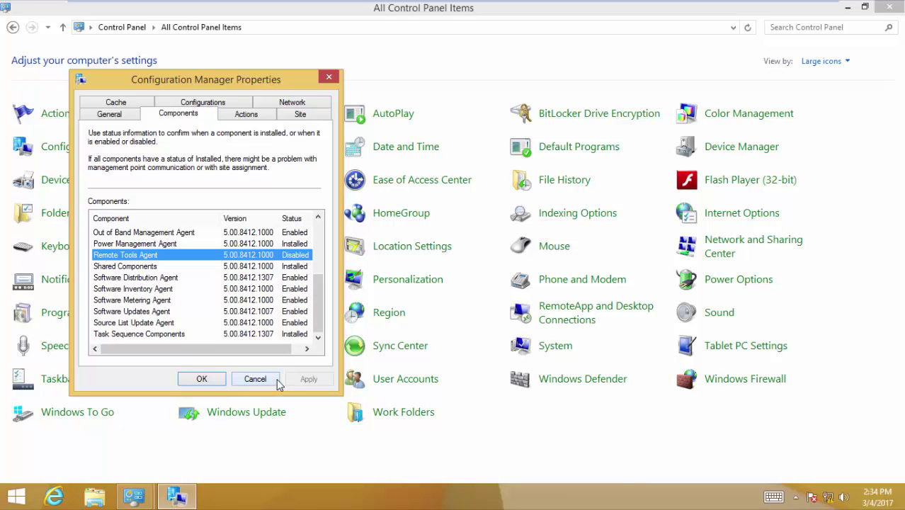
pyautogui.click(274, 379)
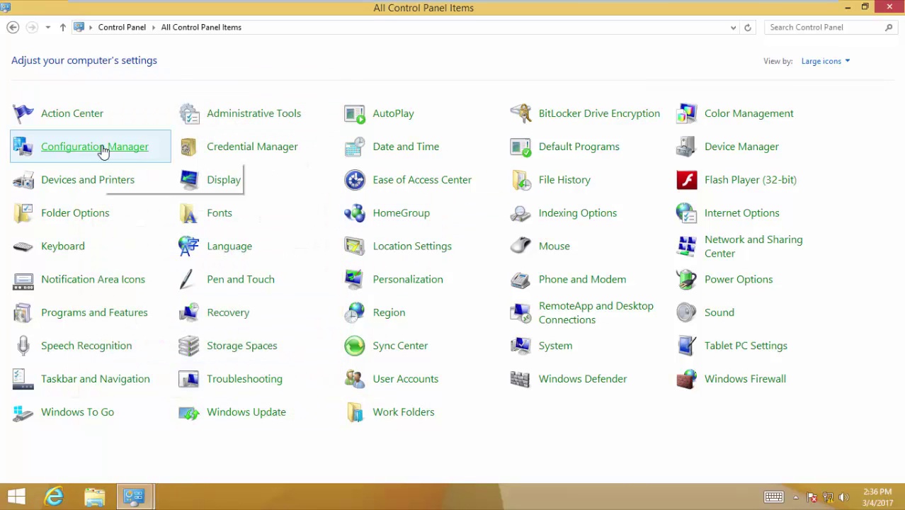
pyautogui.click(103, 148)
pyautogui.click(244, 114)
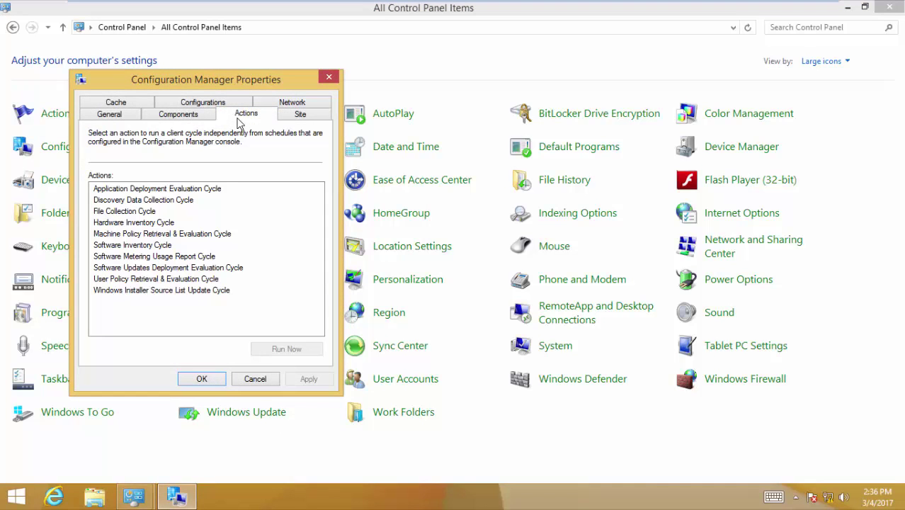
pyautogui.click(168, 235)
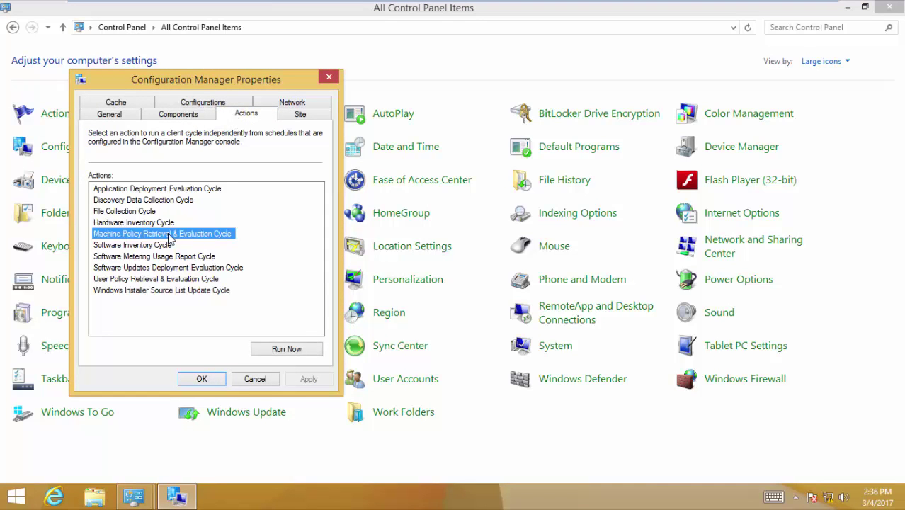
pyautogui.click(182, 280)
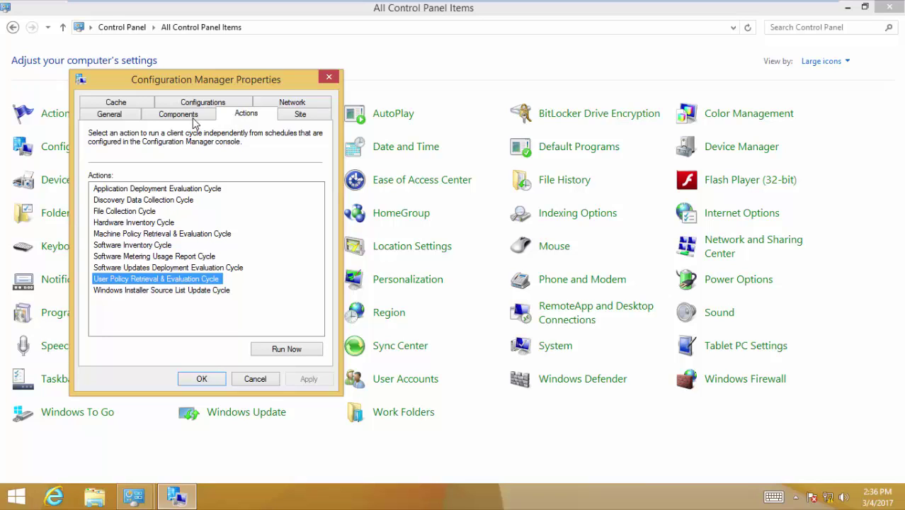
pyautogui.click(191, 234)
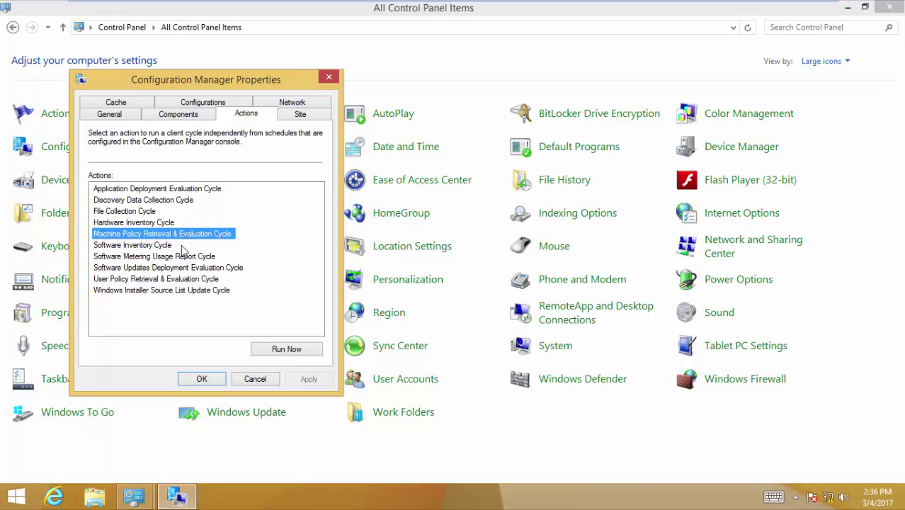
pyautogui.click(198, 116)
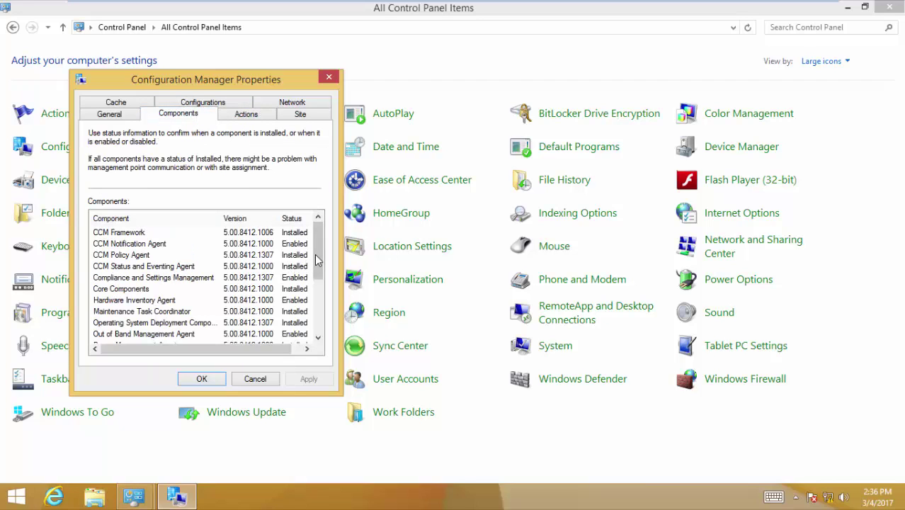
pyautogui.scroll(-2, 315, 276)
pyautogui.click(277, 299)
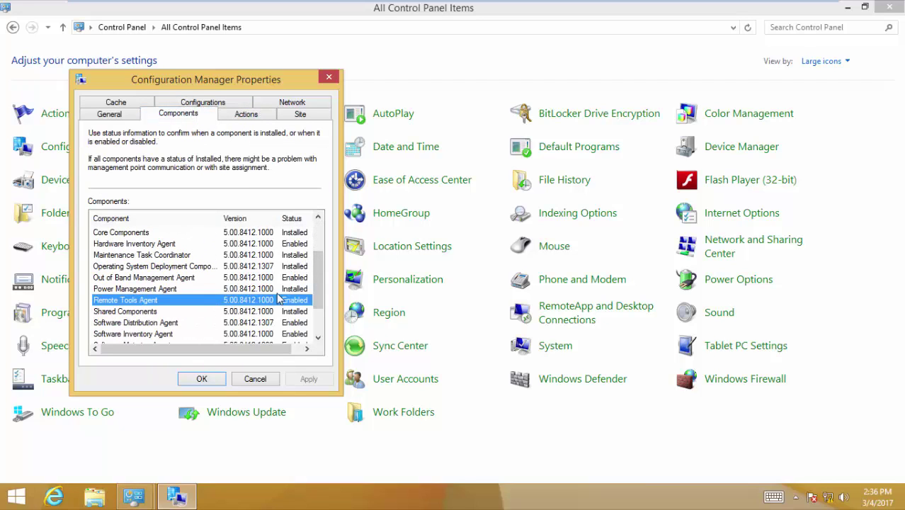
pyautogui.click(257, 380)
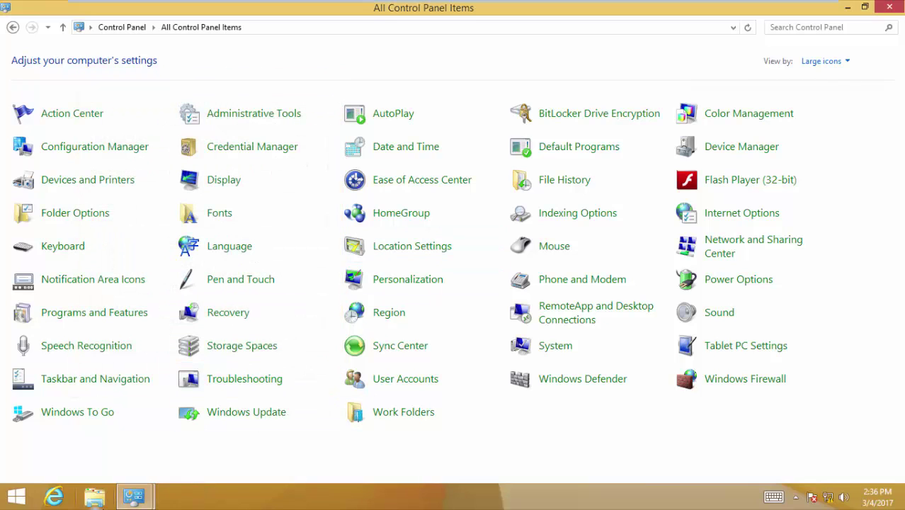
# - Open Computer Management for This PC
pyautogui.click(99, 498)
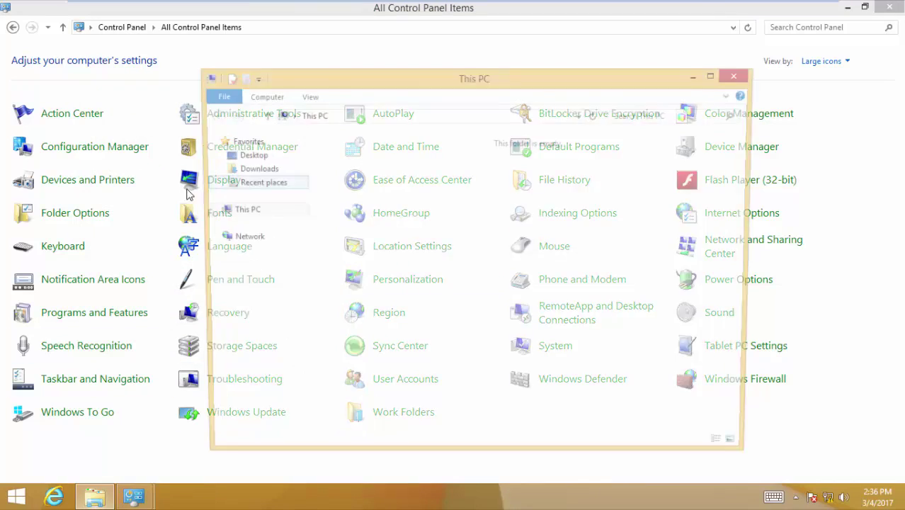
pyautogui.rightClick(283, 209)
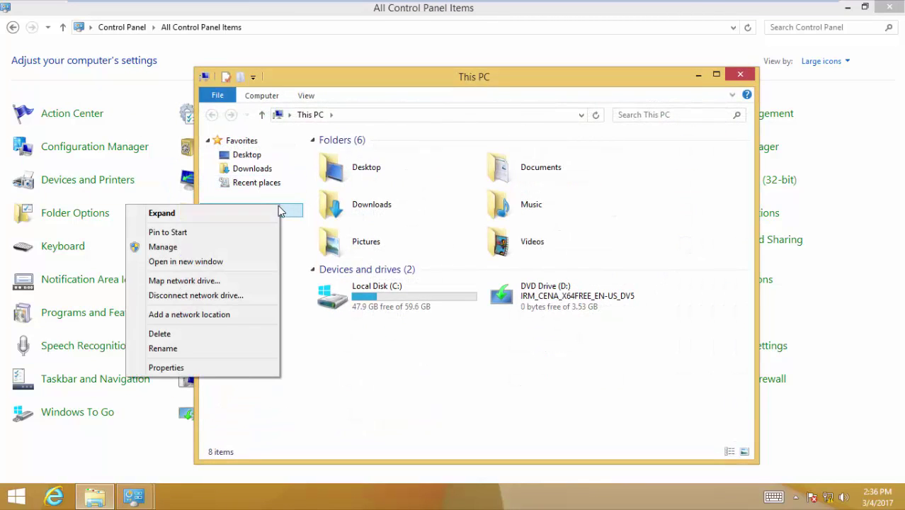
pyautogui.click(232, 244)
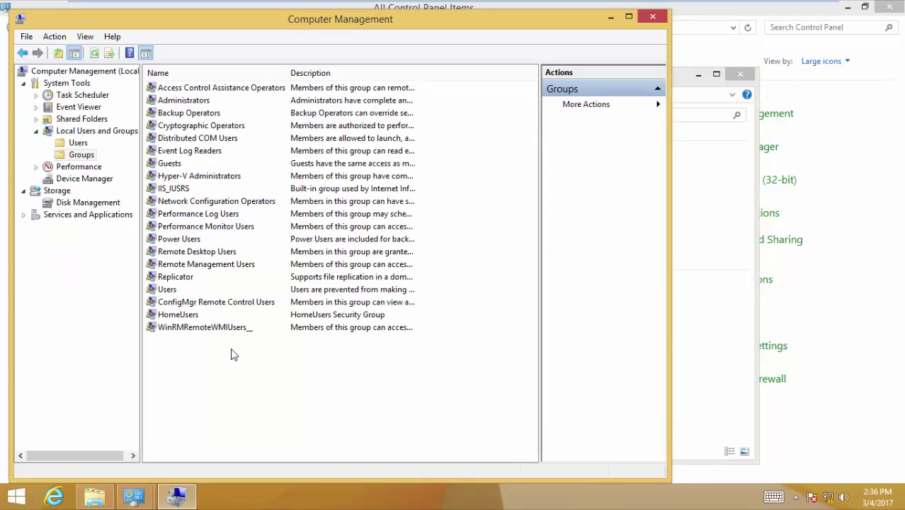
# - Confirm ConfigMgr Remote Control Users contains the permitted domain user, then reselect the group
pyautogui.doubleClick(256, 302)
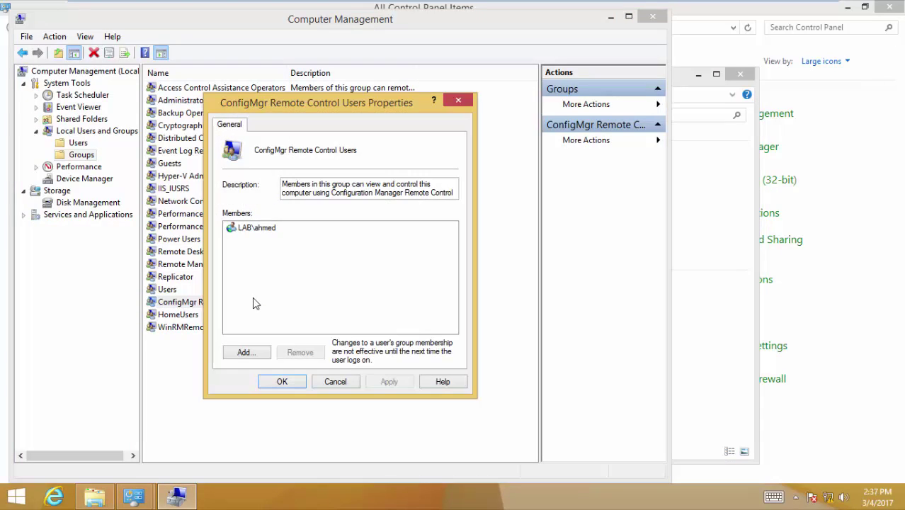
pyautogui.click(250, 230)
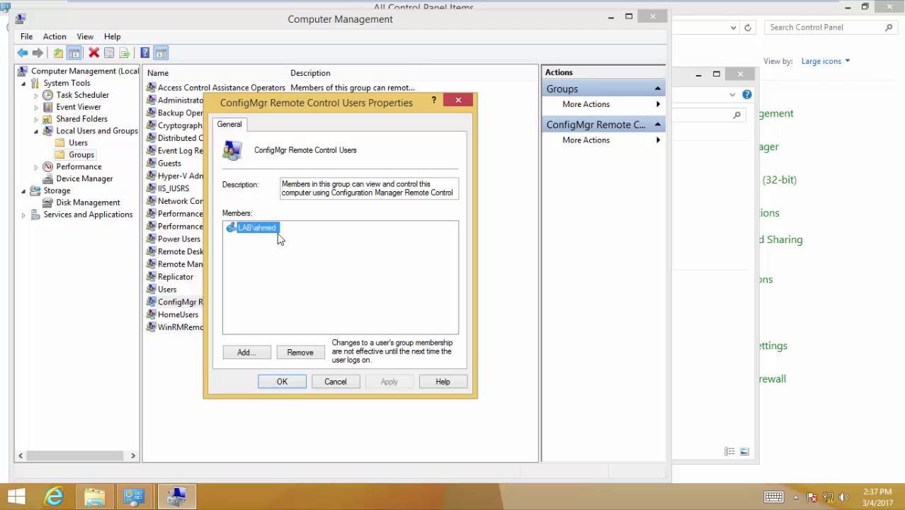
pyautogui.click(335, 381)
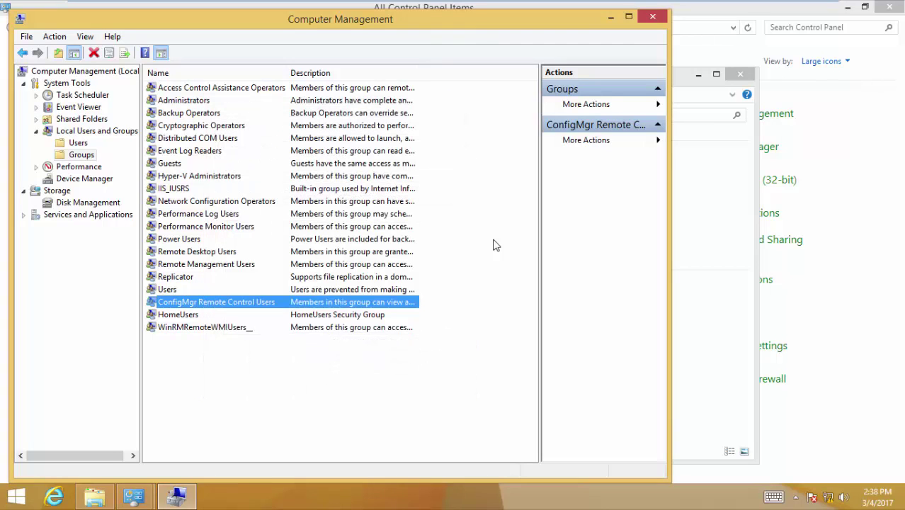
pyautogui.click(241, 102)
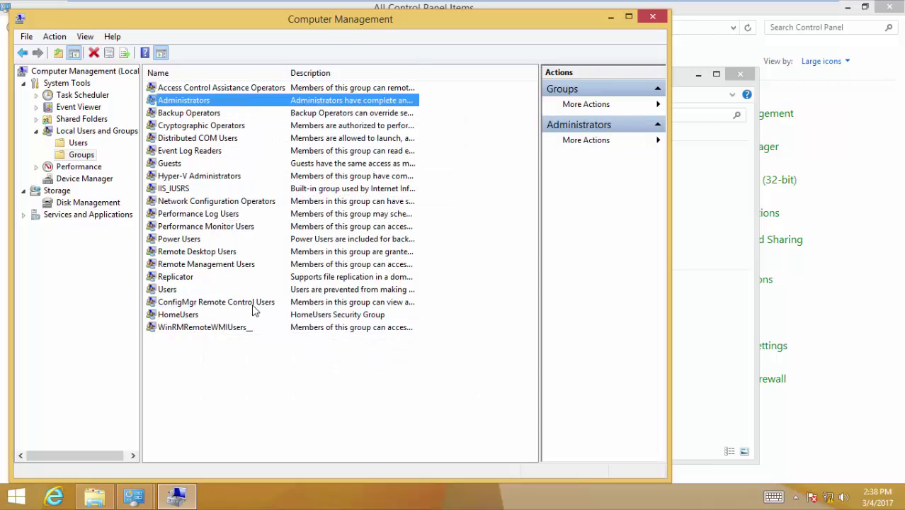
pyautogui.click(253, 303)
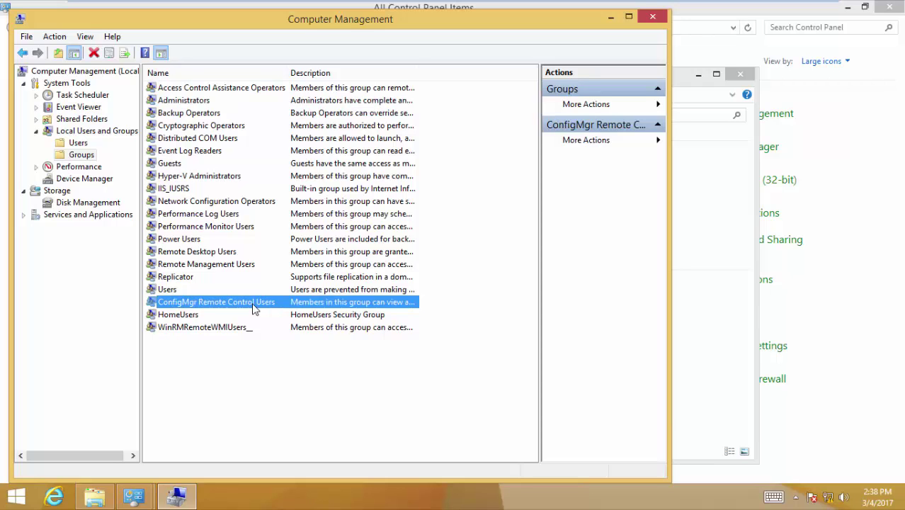
# - Start a Remote Control session to LAB-PC from Assets and Compliance > Devices
pyautogui.moveTo(483, 4)
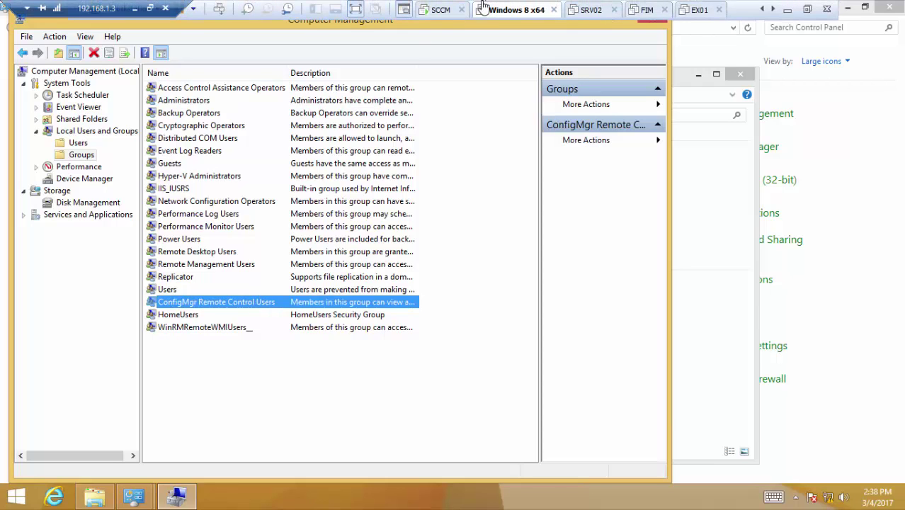
pyautogui.click(439, 9)
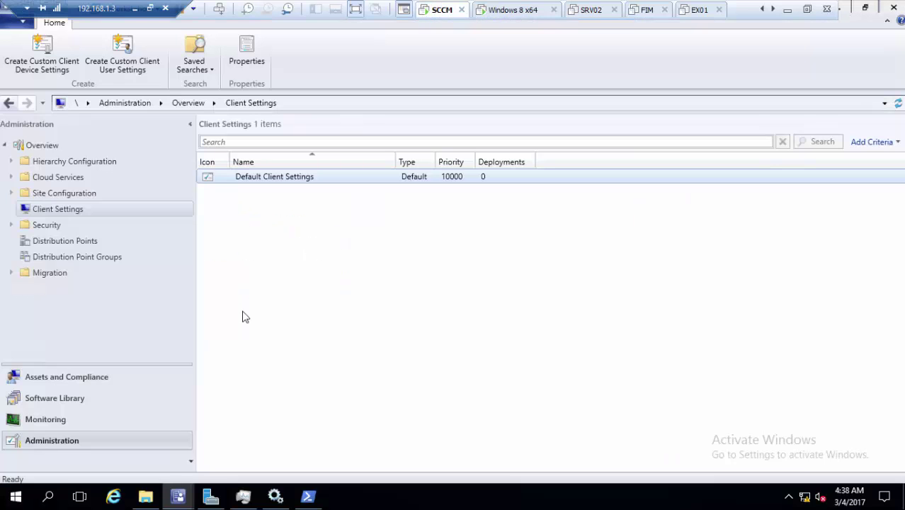
pyautogui.click(105, 379)
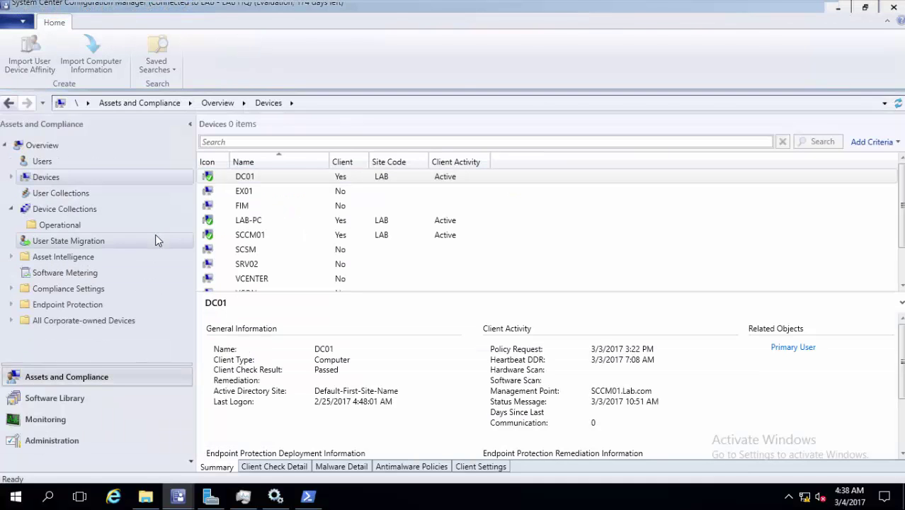
pyautogui.rightClick(294, 223)
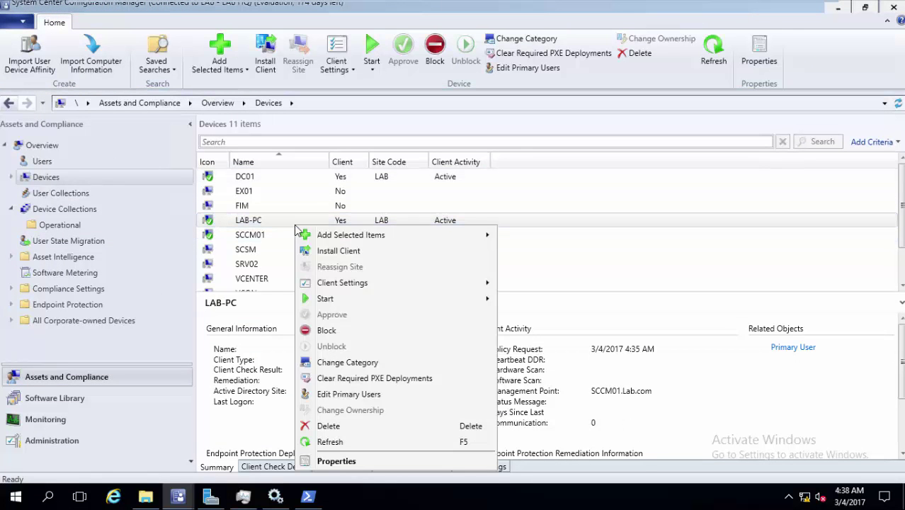
pyautogui.moveTo(397, 304)
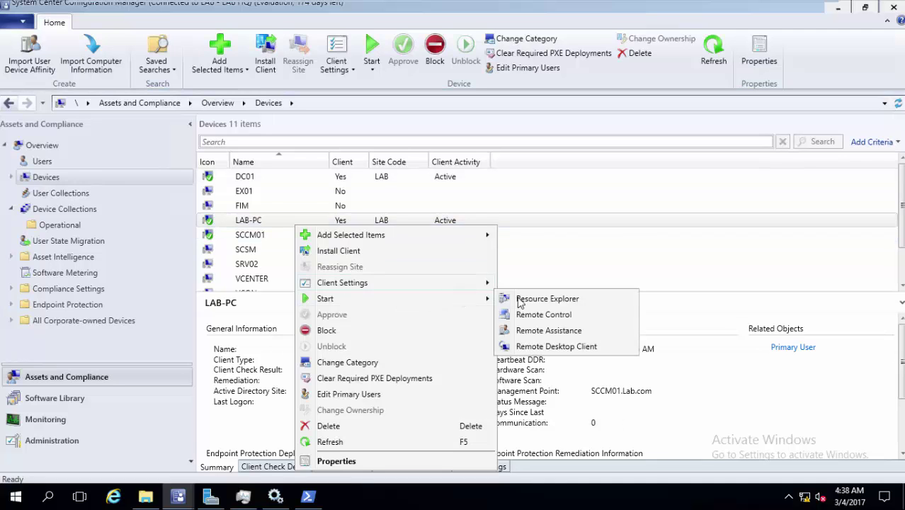
pyautogui.click(551, 315)
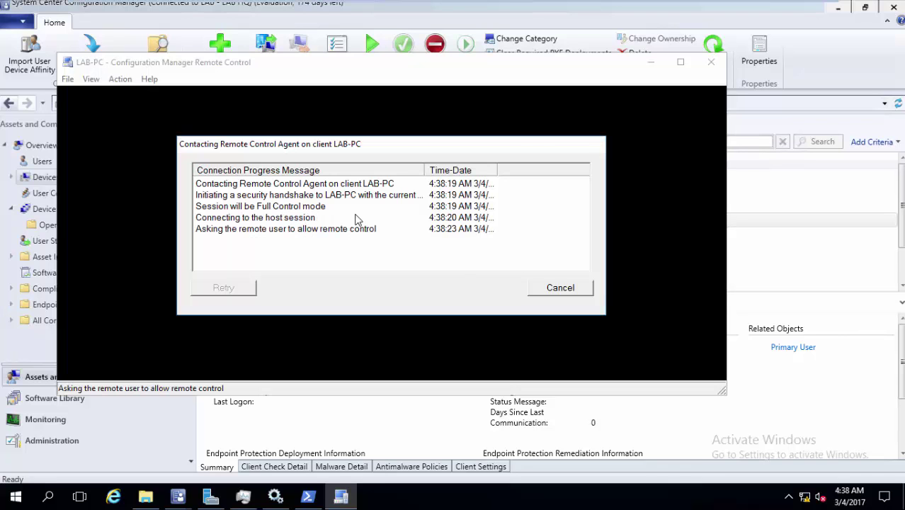
# - Approve the incoming remote control request on LAB-PC
pyautogui.moveTo(566, 6)
pyautogui.click(526, 10)
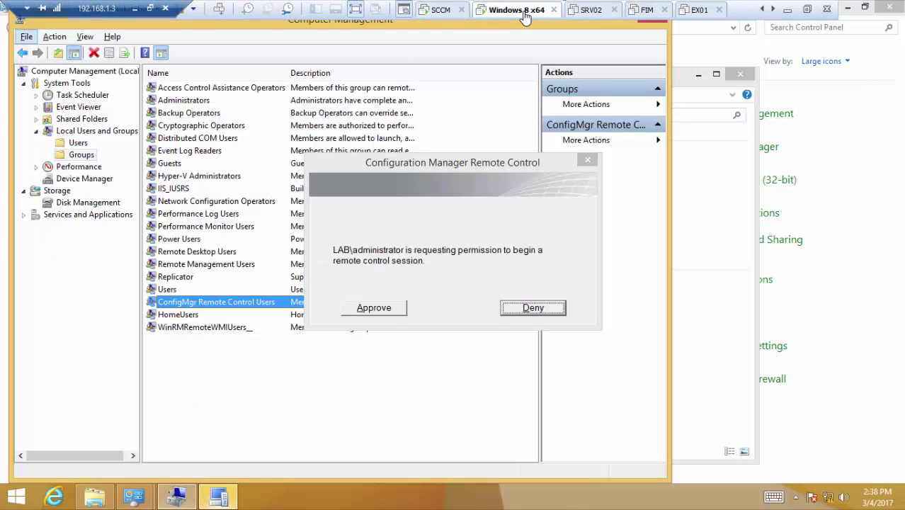
pyautogui.click(374, 308)
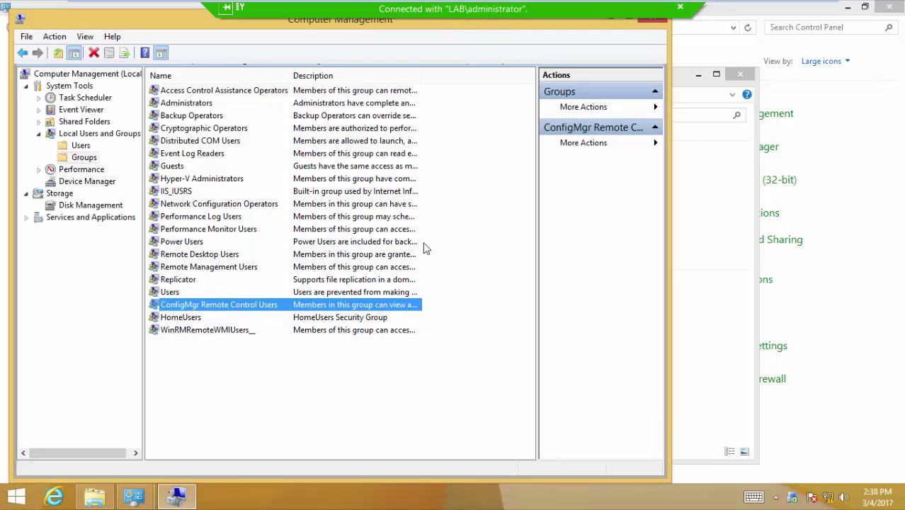
# - Remotely select Distributed COM Users, Event Log Readers and Hyper-V Administrators, then enlarge the viewer
pyautogui.moveTo(515, 3)
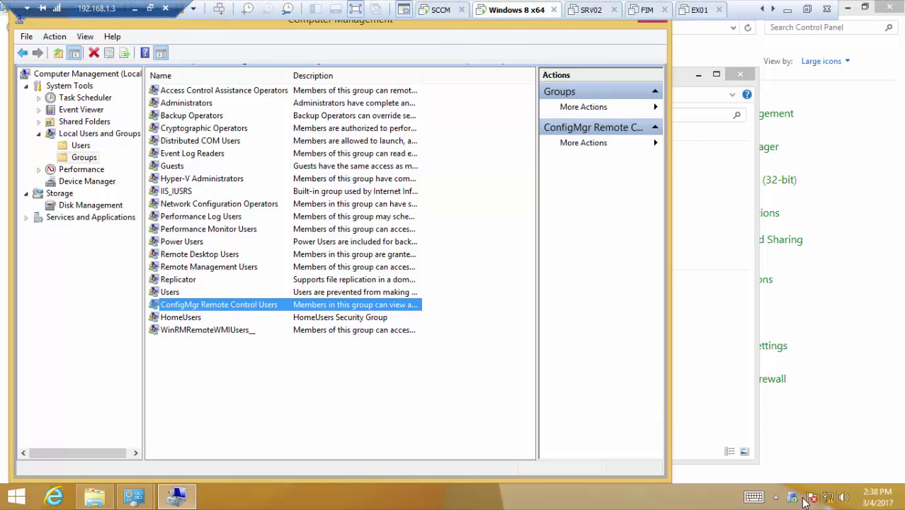
pyautogui.moveTo(796, 504)
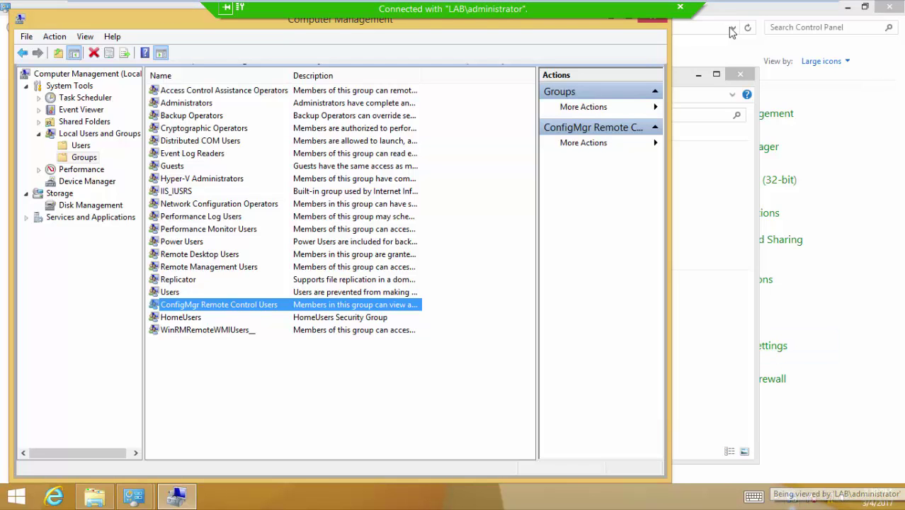
pyautogui.moveTo(566, 3)
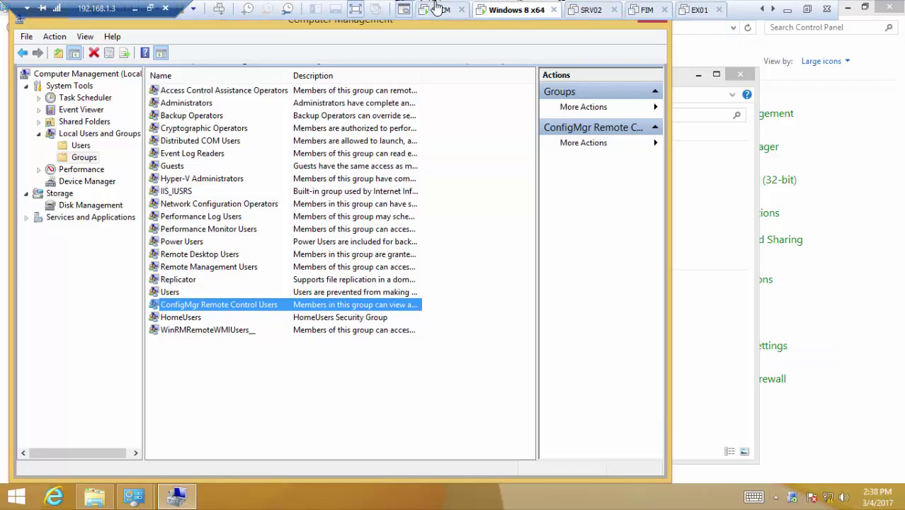
pyautogui.click(436, 7)
pyautogui.click(351, 172)
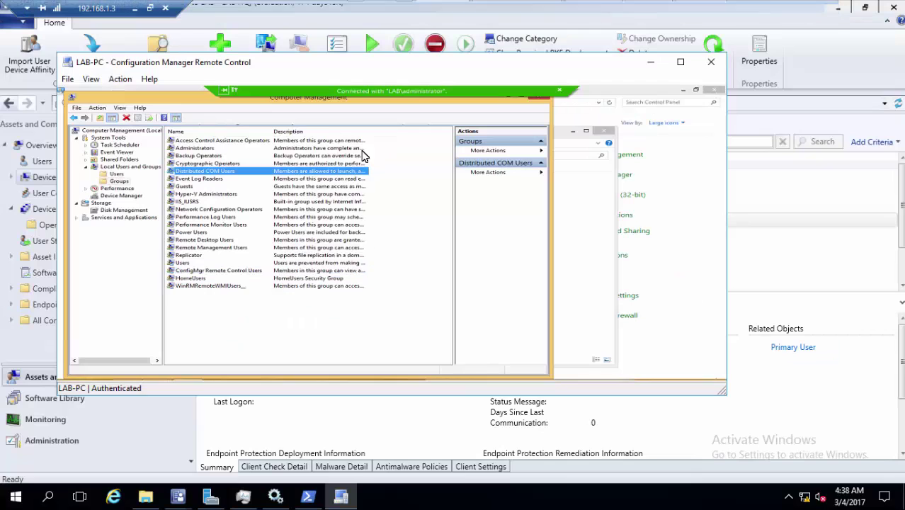
pyautogui.click(323, 180)
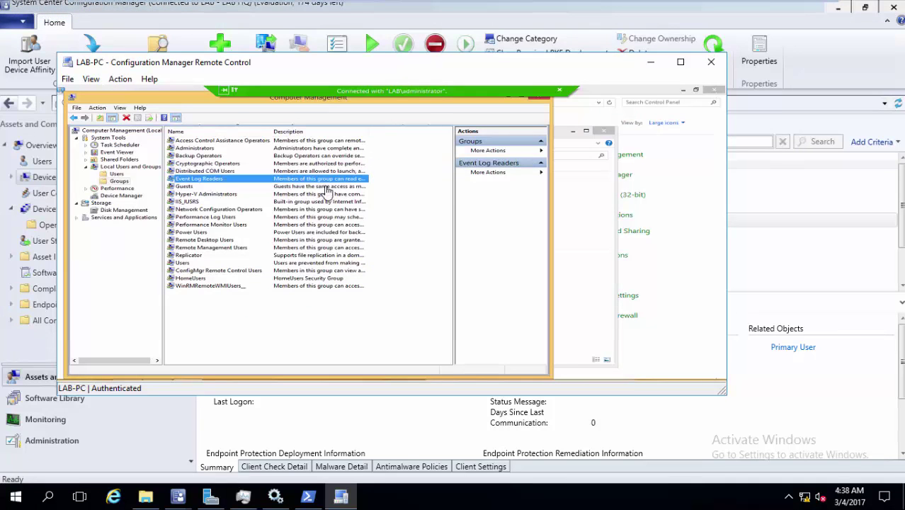
pyautogui.click(320, 195)
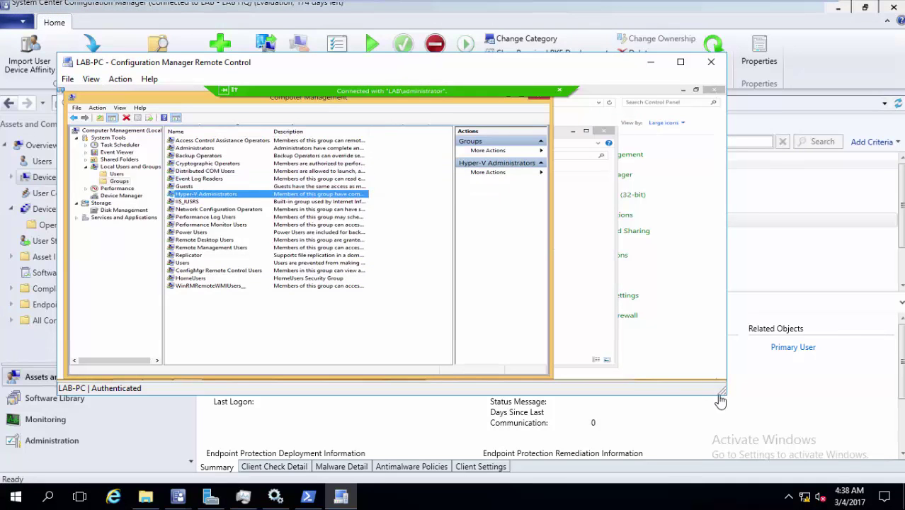
pyautogui.moveTo(721, 393); pyautogui.dragTo(806, 420)
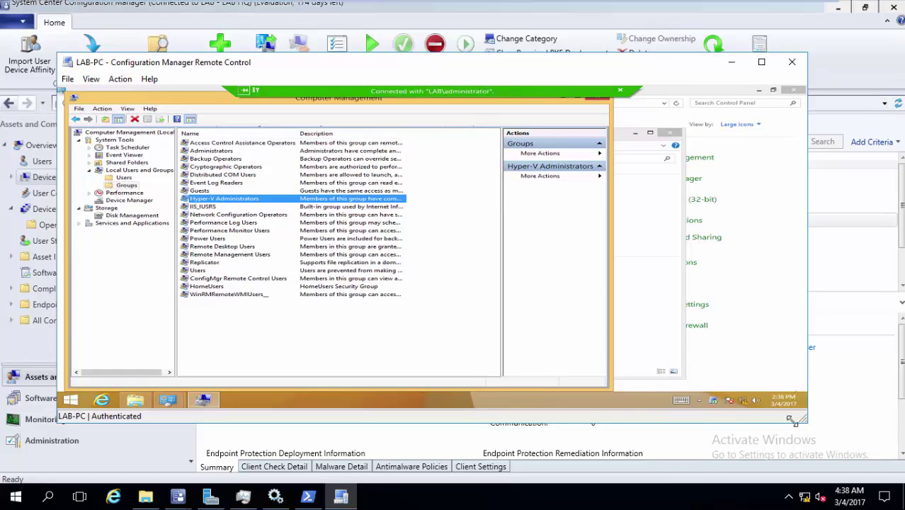
# - Browse LAB-PC remotely in File Explorer to Local Disk (C:) > Users
pyautogui.click(146, 400)
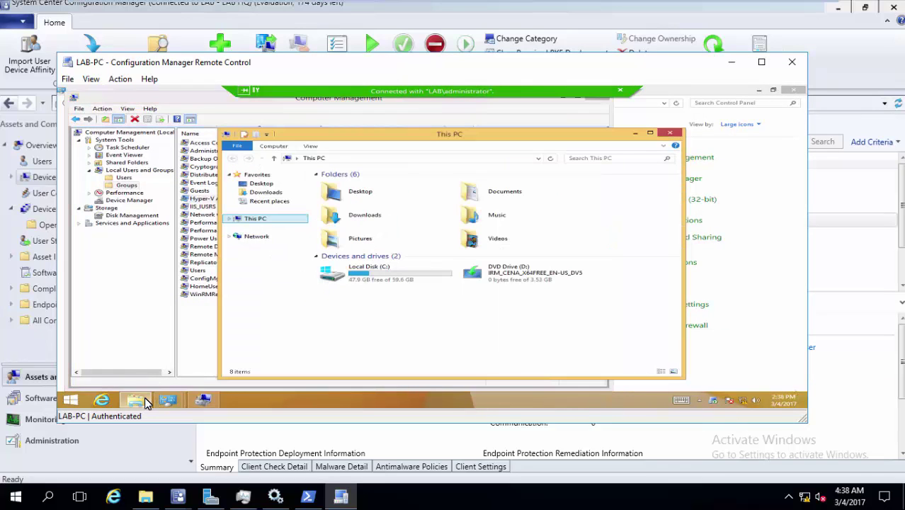
pyautogui.doubleClick(375, 276)
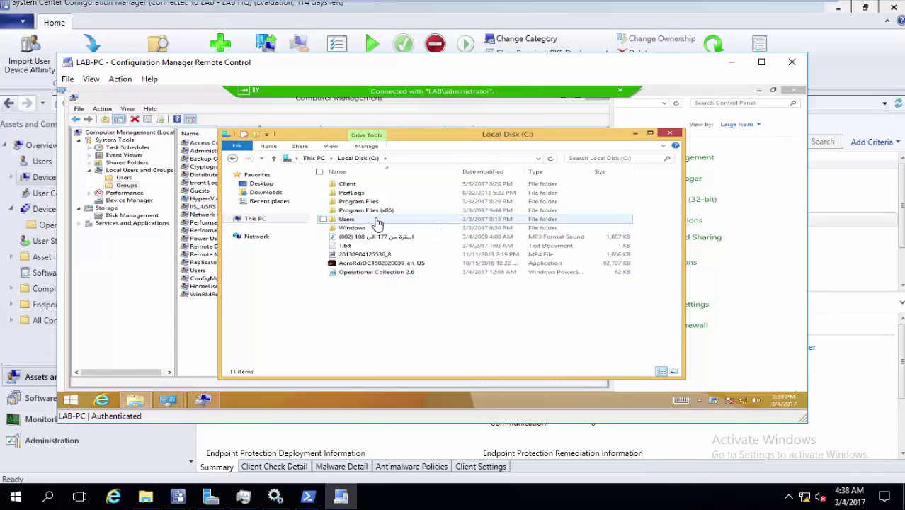
pyautogui.doubleClick(376, 221)
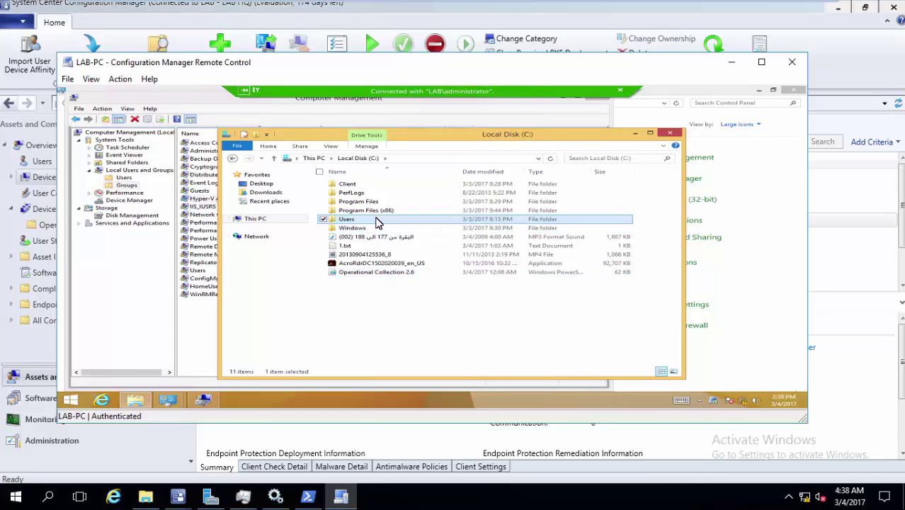
# - End the remote session from LAB-PC's connection bar and return to the SCCM server
pyautogui.click(511, 9)
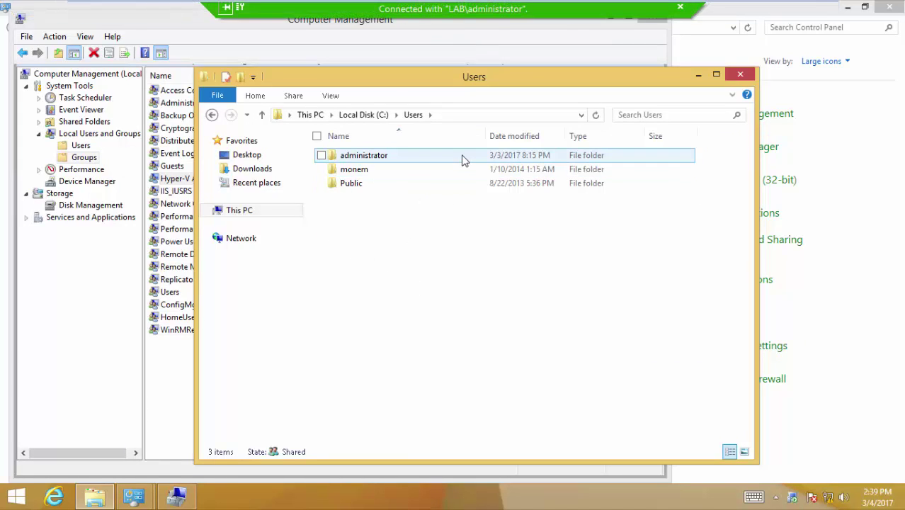
pyautogui.click(679, 9)
pyautogui.moveTo(529, 5)
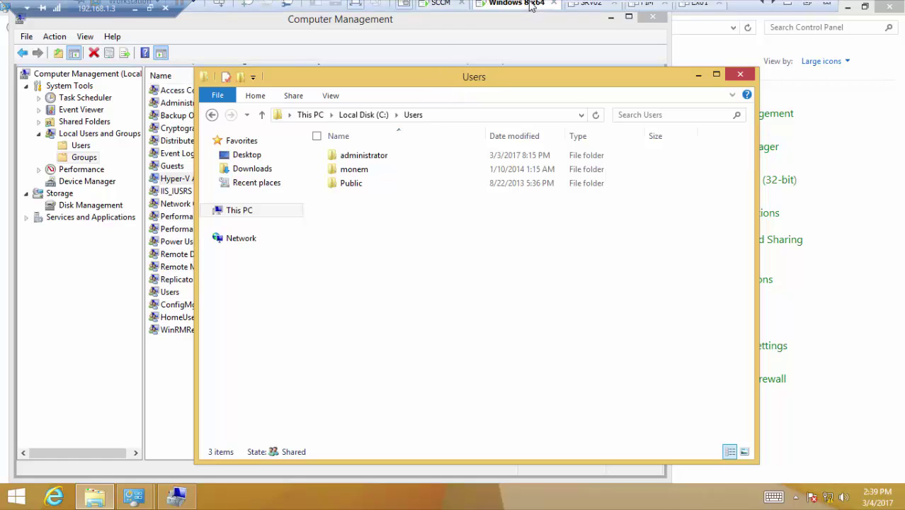
pyautogui.click(442, 9)
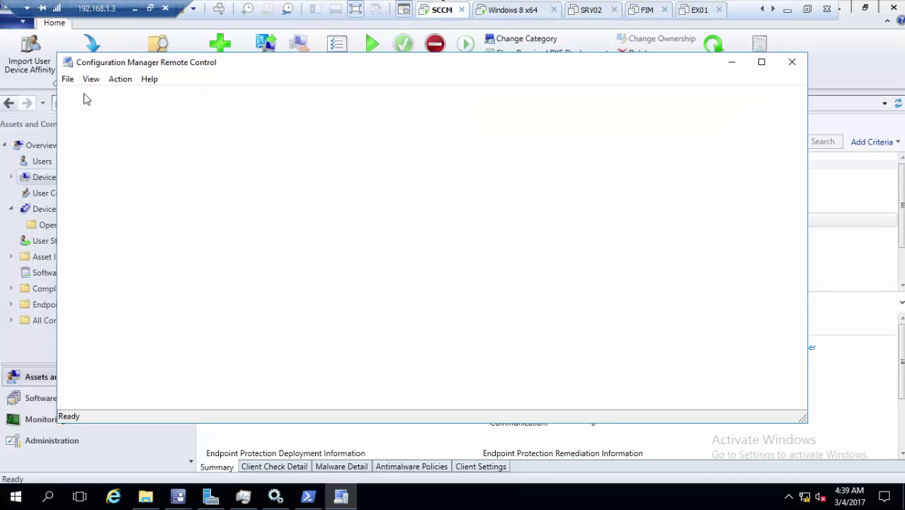
# - Close the old viewer and launch Remote Control Viewer from Start's Microsoft System Center group
pyautogui.click(789, 62)
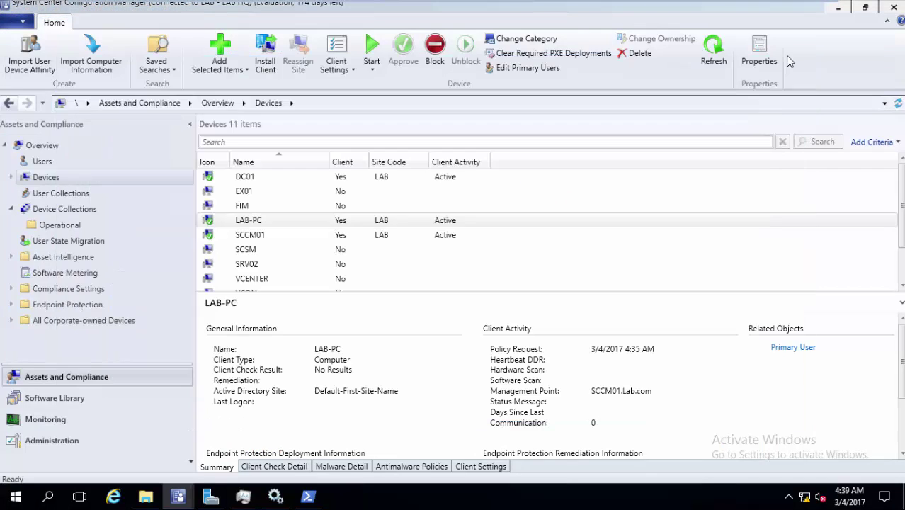
pyautogui.press('super')
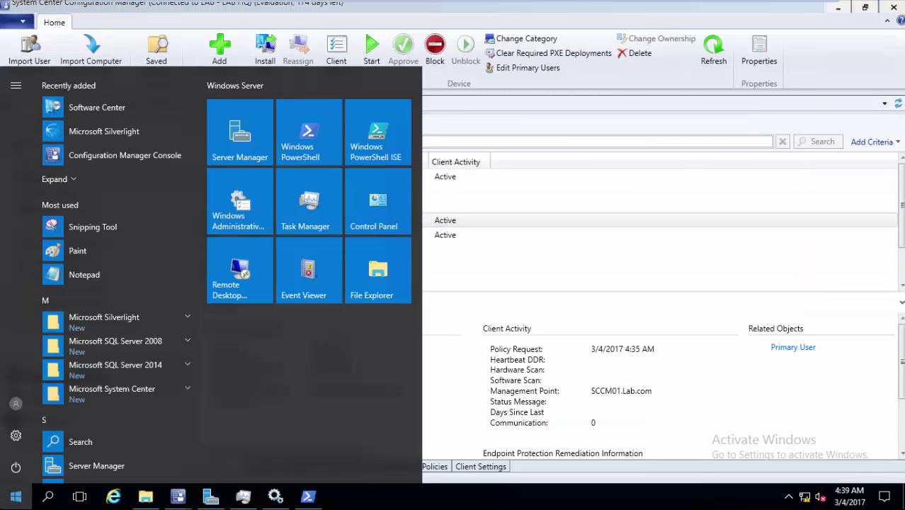
pyautogui.press('Escape')
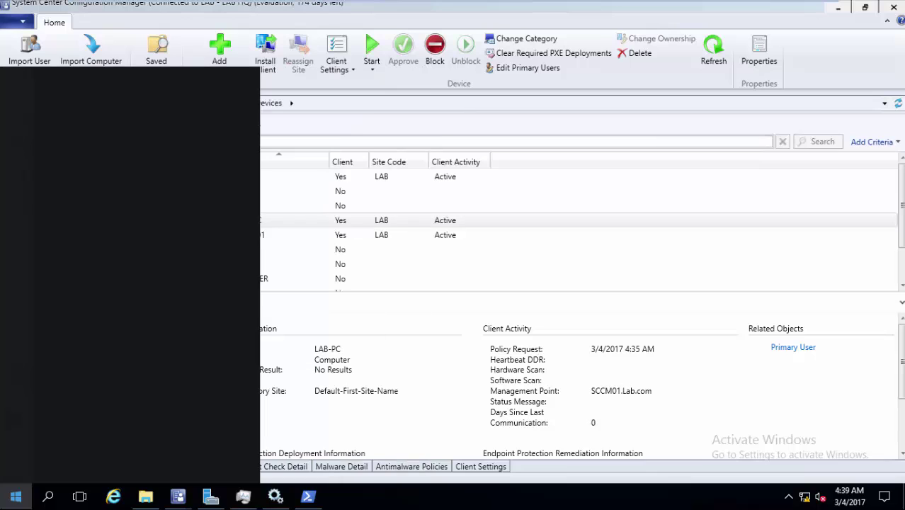
pyautogui.write('r')
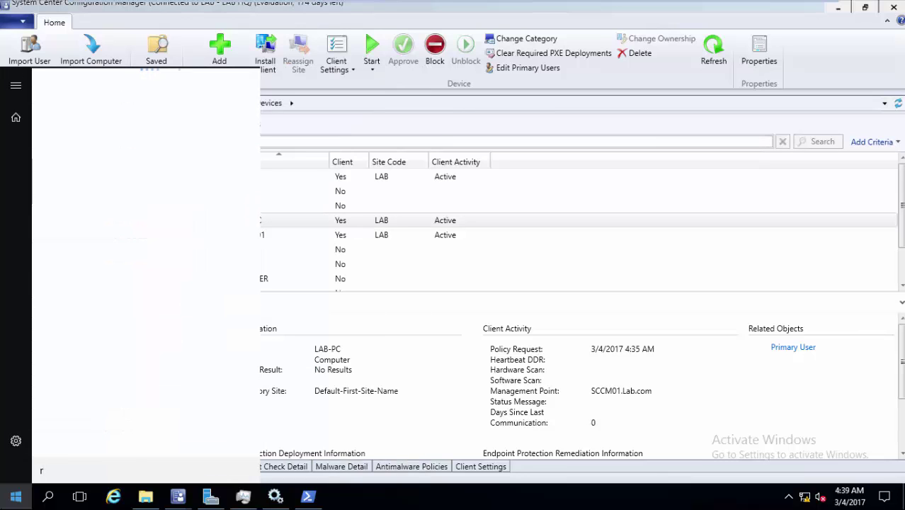
pyautogui.write('e')
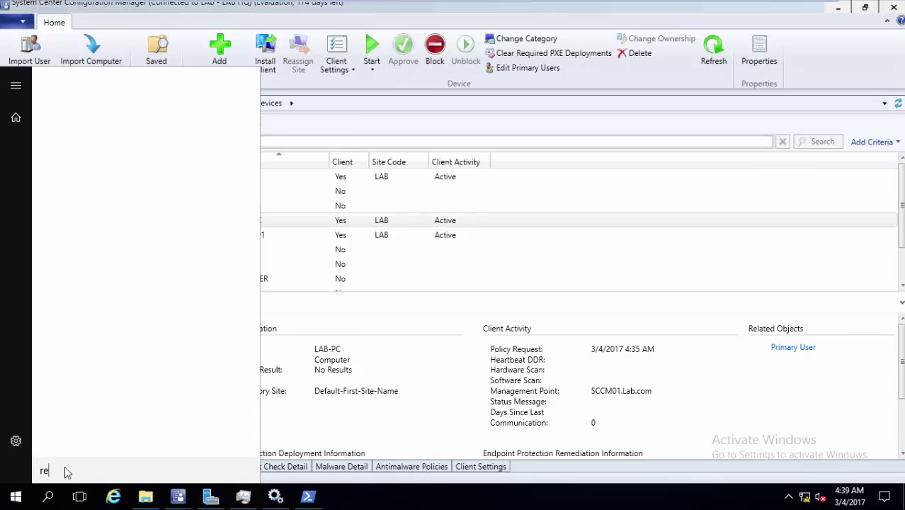
pyautogui.write('mote')
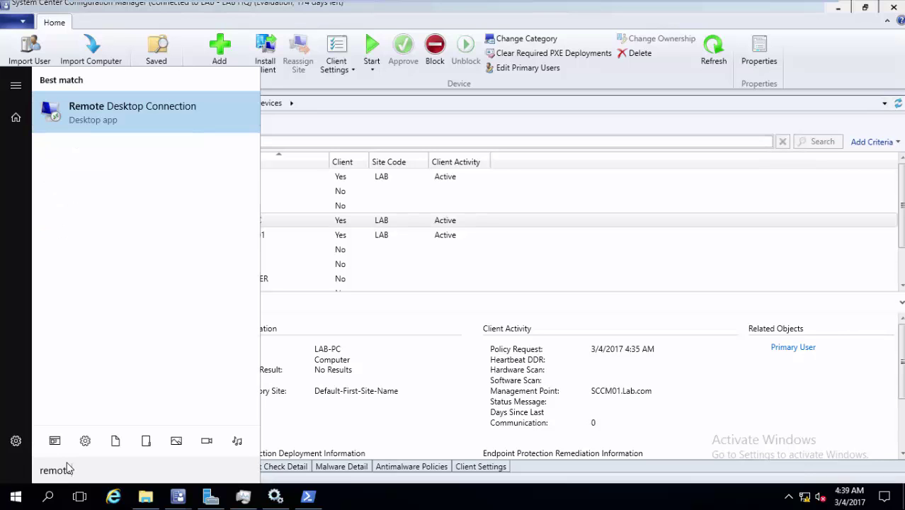
pyautogui.press('BackSpace')
pyautogui.press('BackSpace')
pyautogui.press('BackSpace')
pyautogui.press('BackSpace')
pyautogui.press('BackSpace')
pyautogui.press('BackSpace')
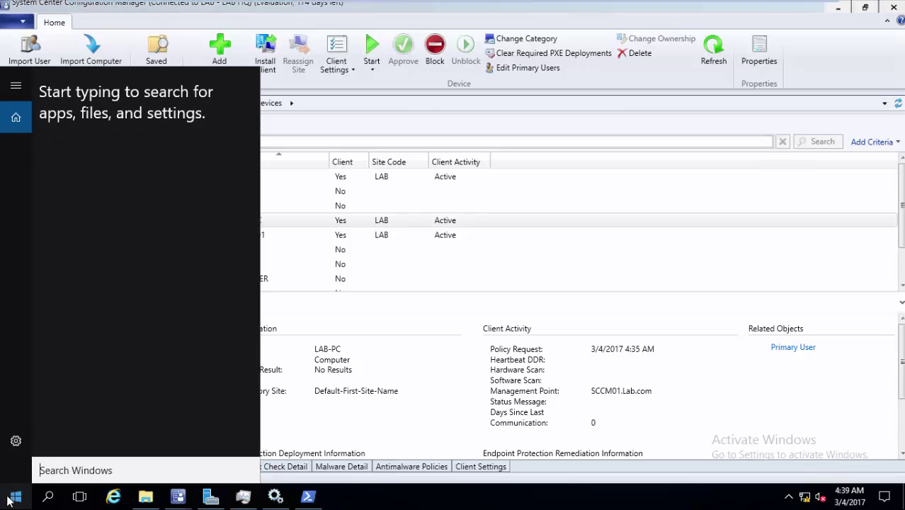
pyautogui.click(8, 499)
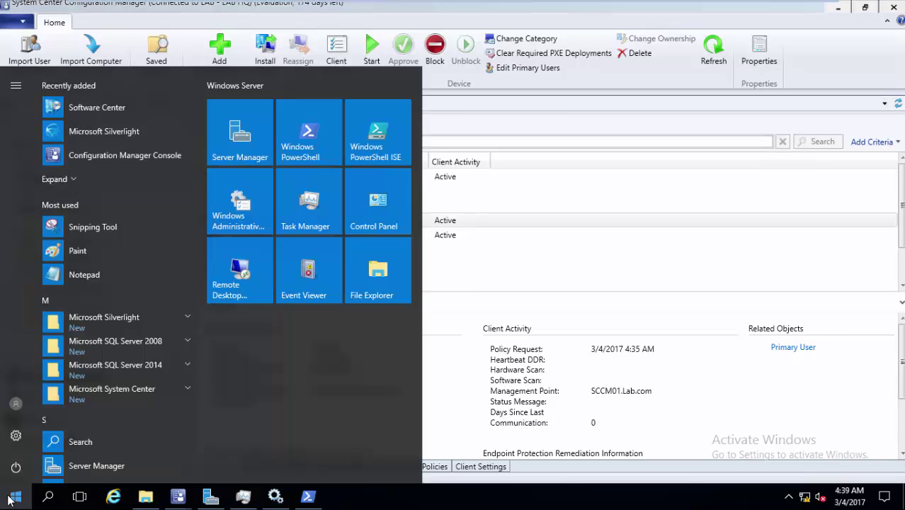
pyautogui.click(157, 375)
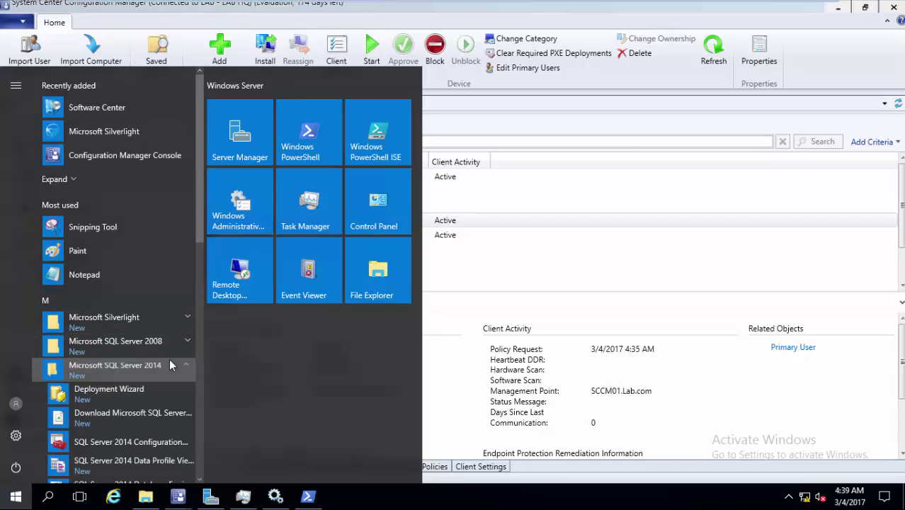
pyautogui.click(169, 362)
pyautogui.click(169, 389)
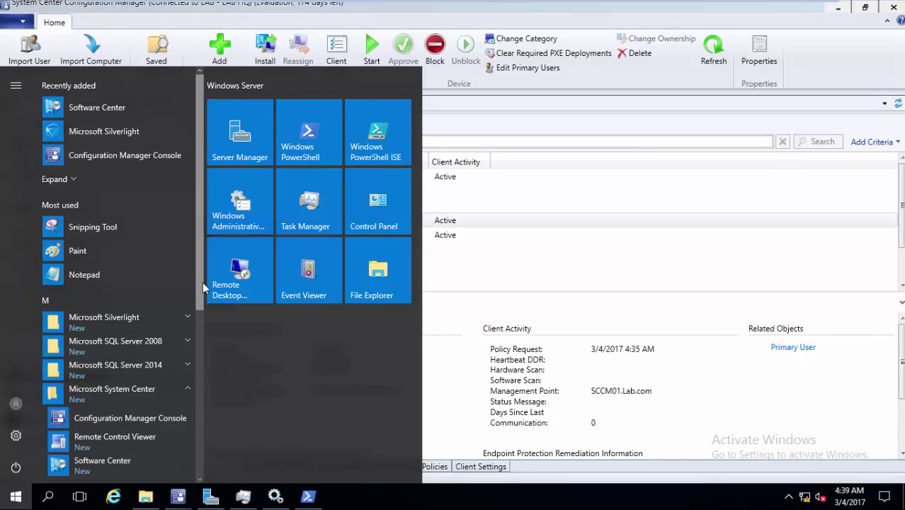
pyautogui.click(140, 437)
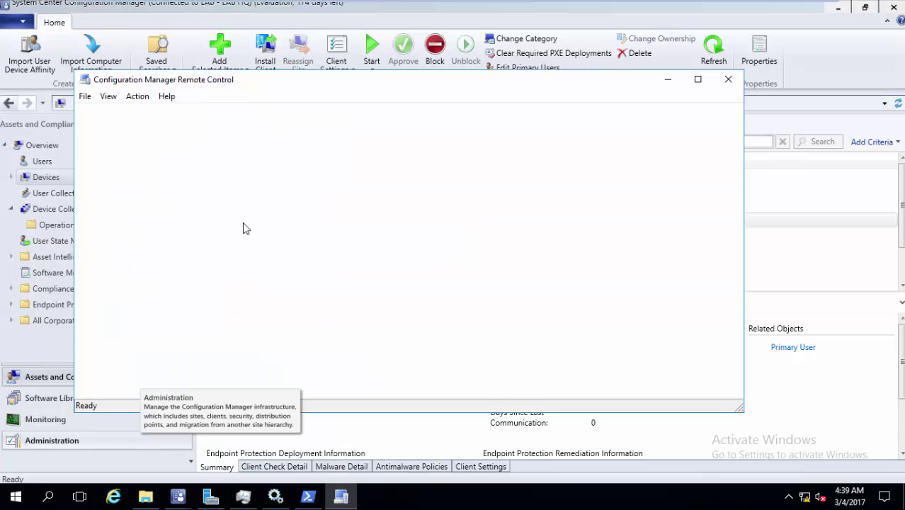
# - Connect the Remote Control viewer to lab-pc through File > Connect
pyautogui.click(85, 96)
pyautogui.click(98, 112)
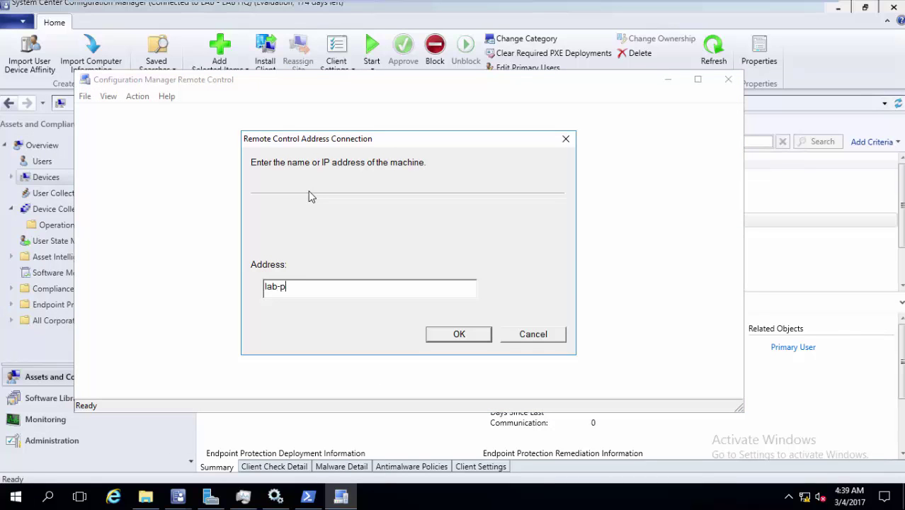
pyautogui.press('Return')
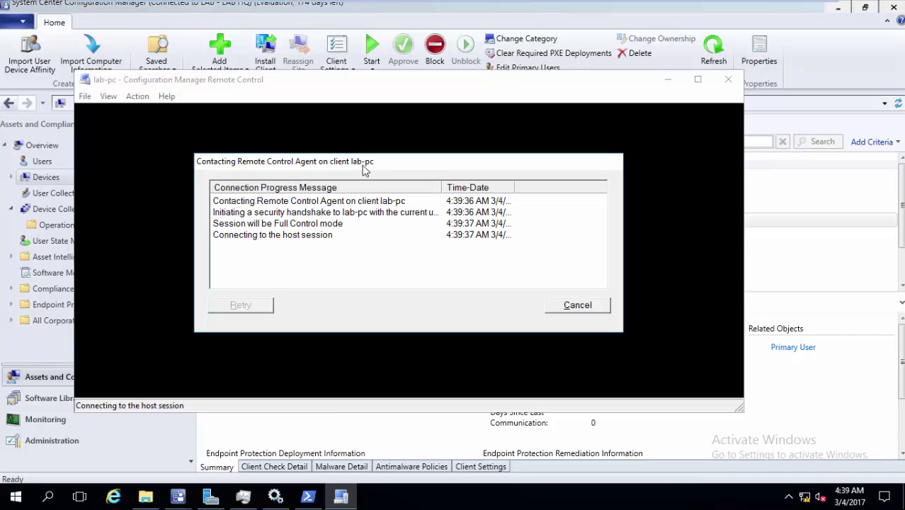
# - Approve the remote control request on the Windows 8 x64 VM, then check the session status on SCCM
pyautogui.click(524, 9)
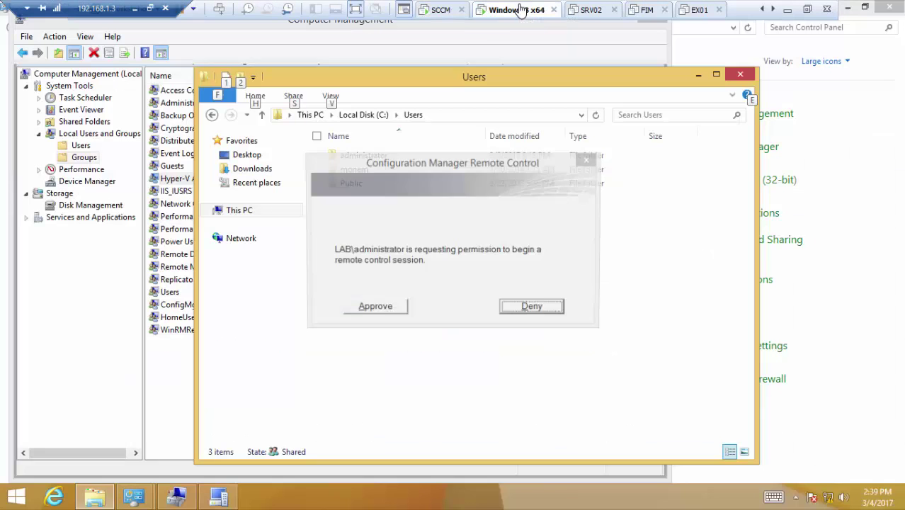
pyautogui.click(370, 309)
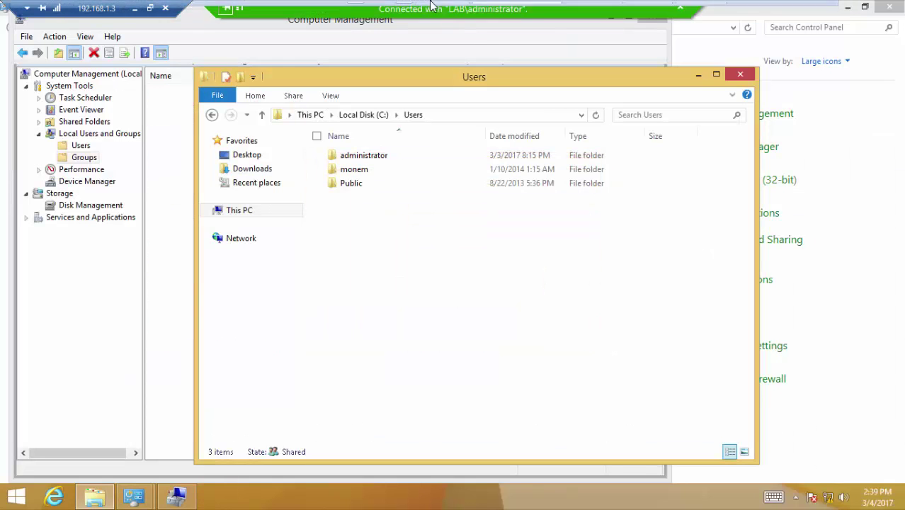
pyautogui.click(432, 8)
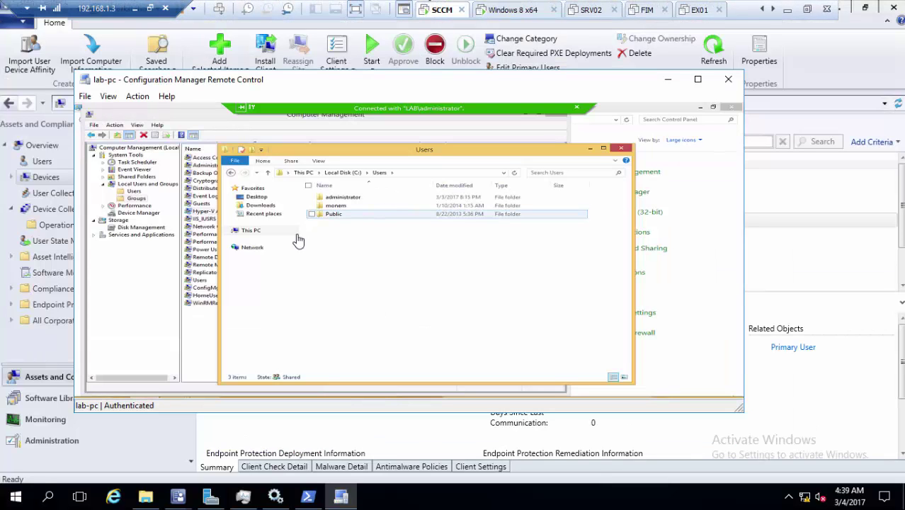
pyautogui.click(253, 110)
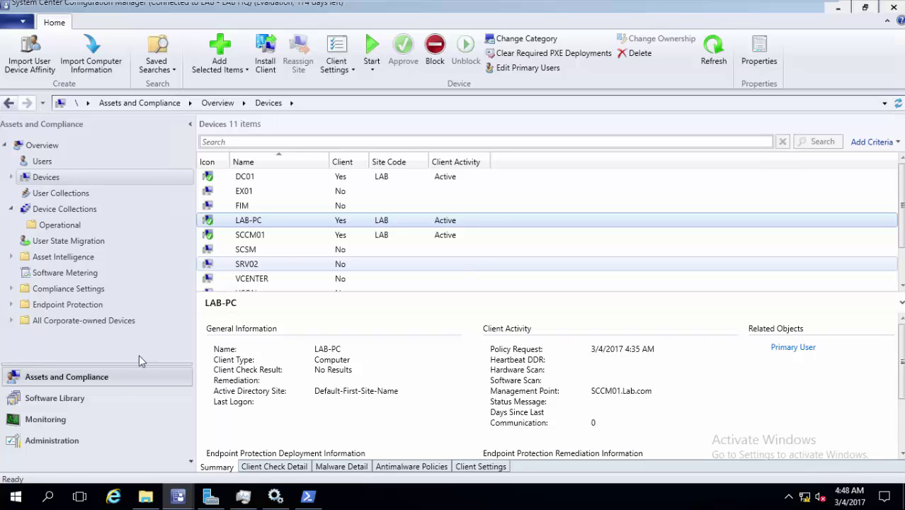
# - Create custom client device settings 'allow Remote tools for admins' that include Remote Tools
pyautogui.click(96, 442)
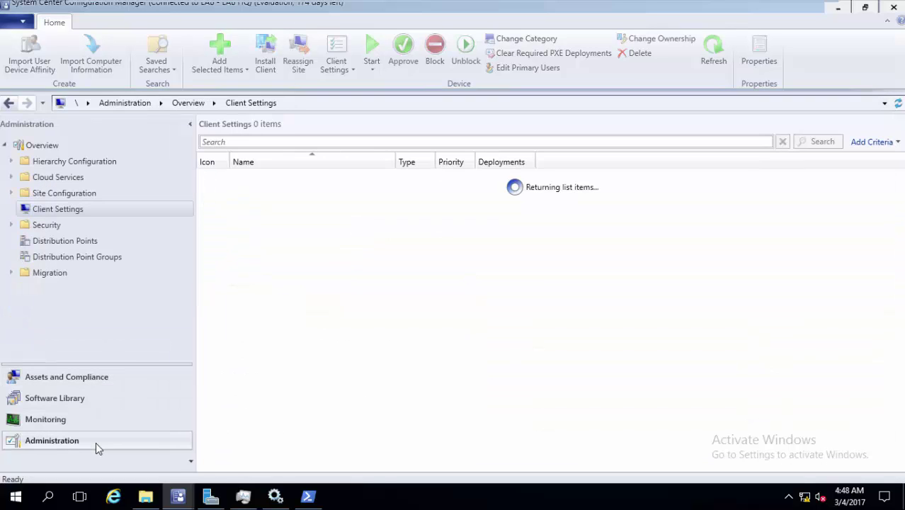
pyautogui.rightClick(239, 215)
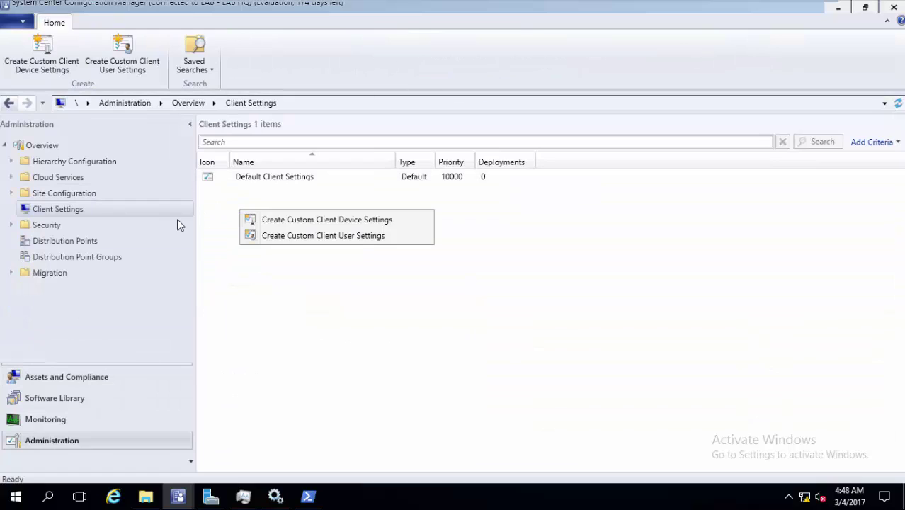
pyautogui.click(274, 221)
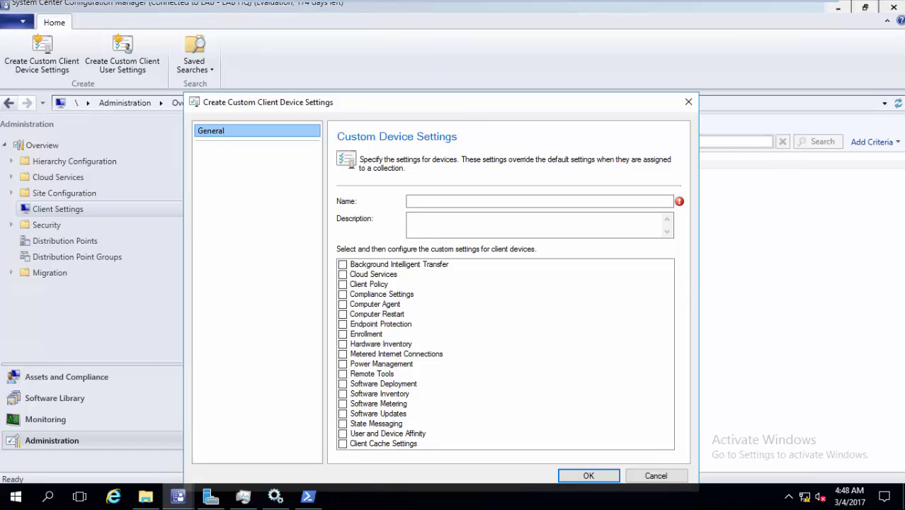
pyautogui.click(343, 348)
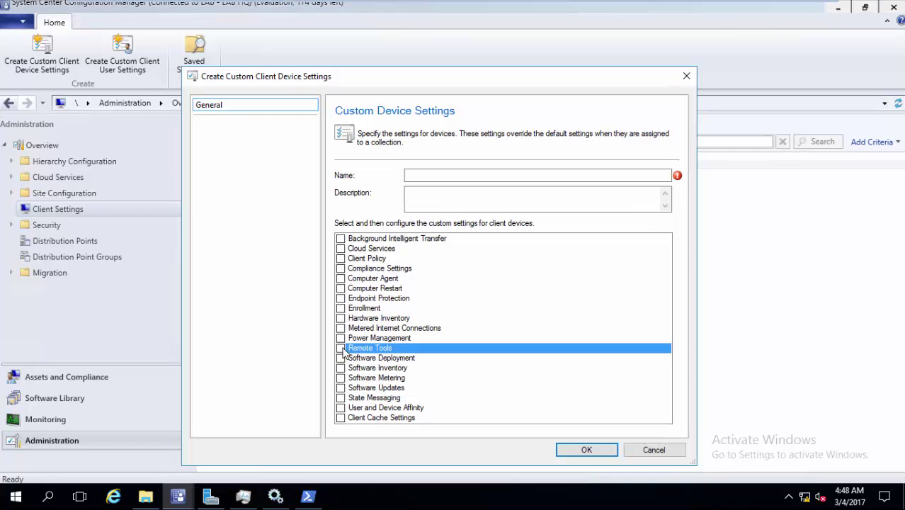
pyautogui.click(462, 177)
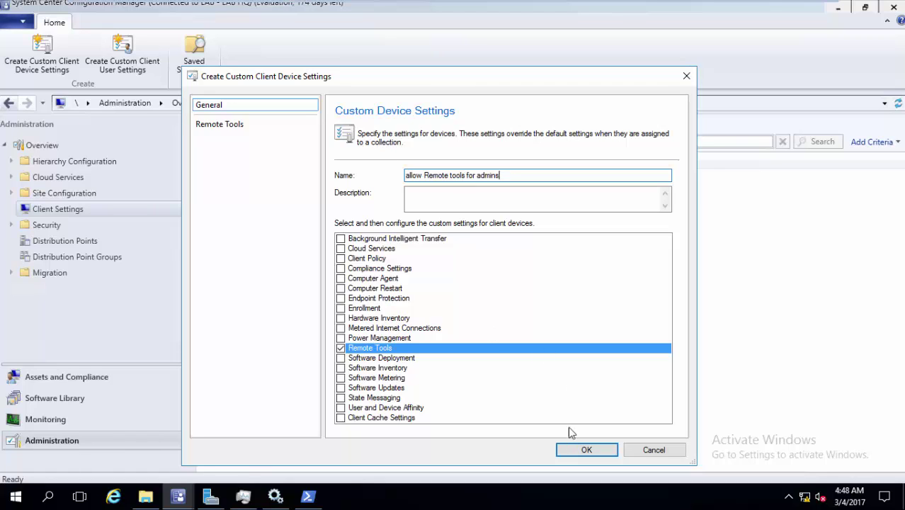
# - On the Remote Tools page, stop prompting users for remote control permission
pyautogui.click(253, 126)
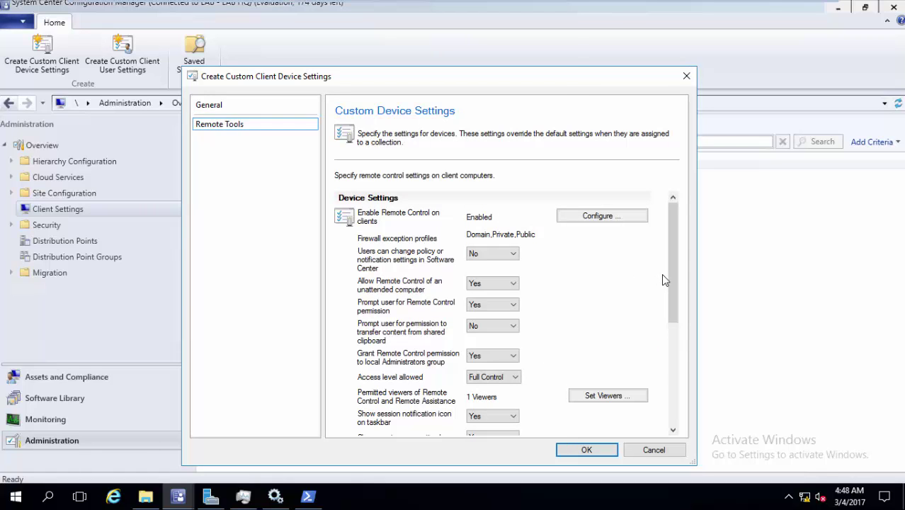
pyautogui.moveTo(670, 279); pyautogui.dragTo(668, 311)
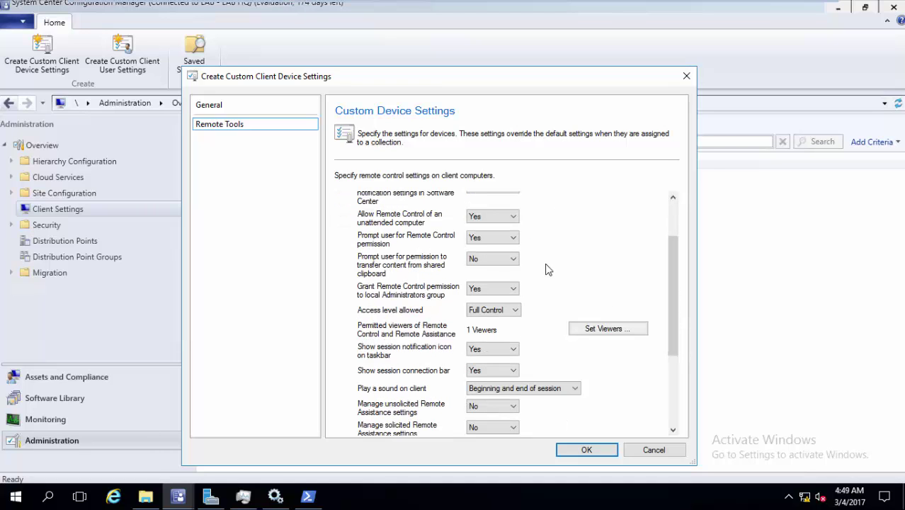
pyautogui.click(588, 333)
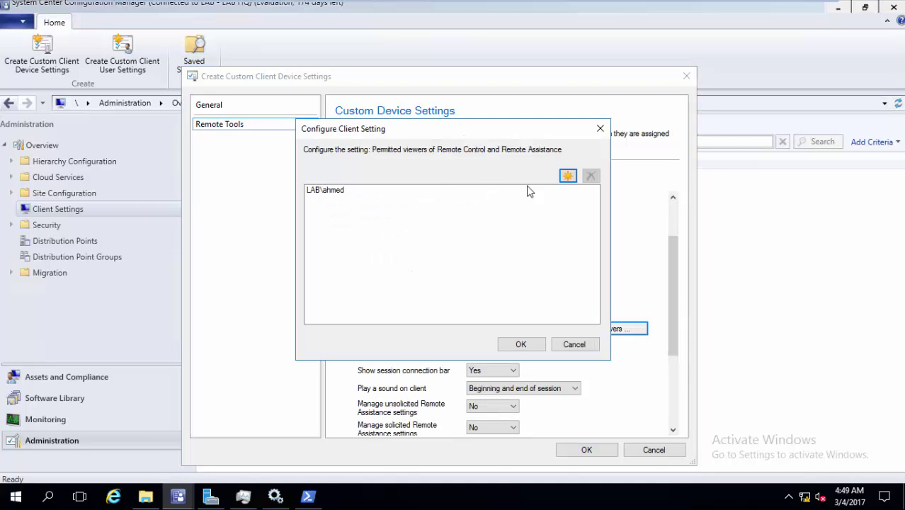
pyautogui.click(567, 175)
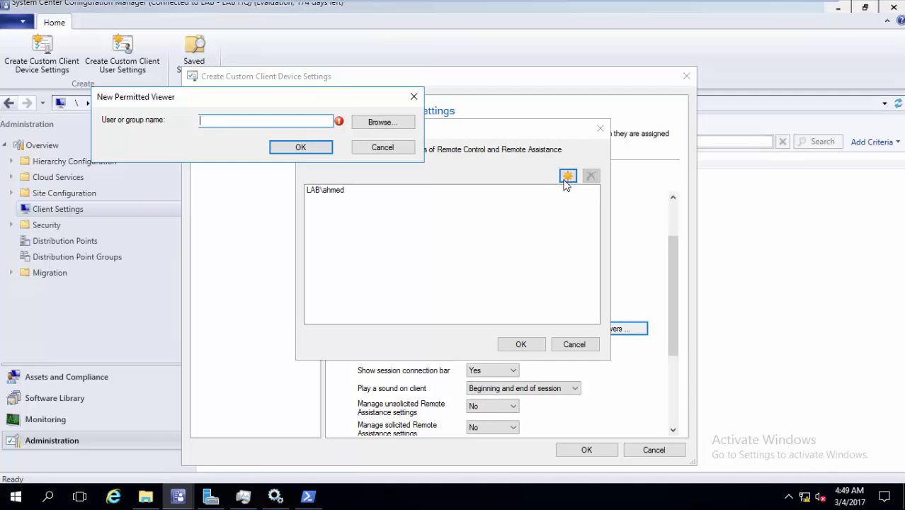
pyautogui.click(380, 147)
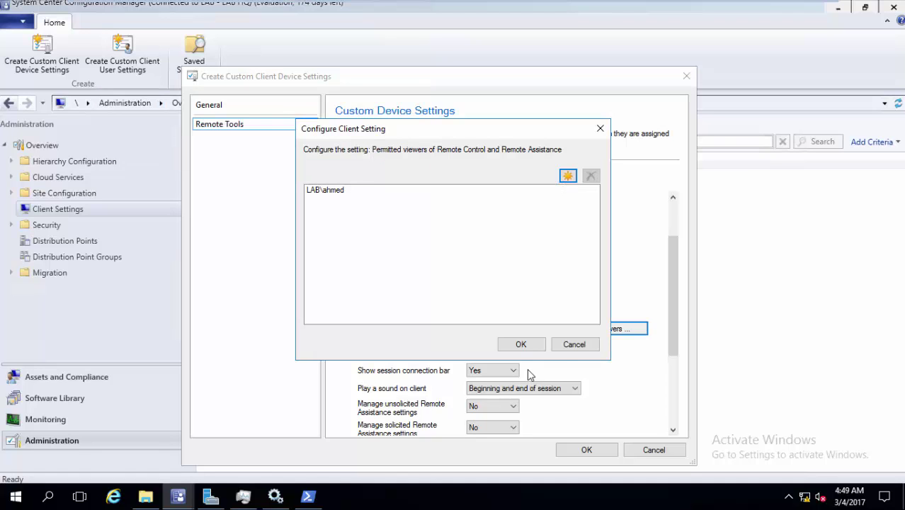
pyautogui.click(572, 345)
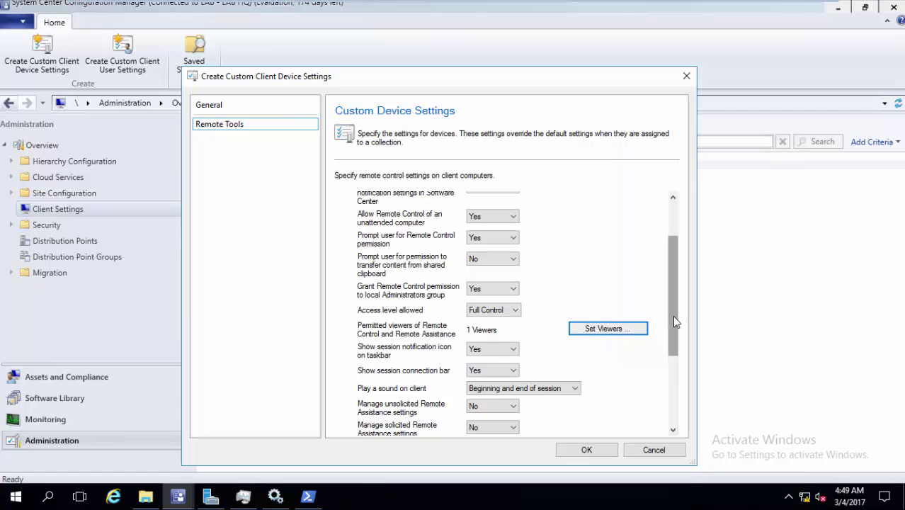
pyautogui.scroll(2, 663, 243)
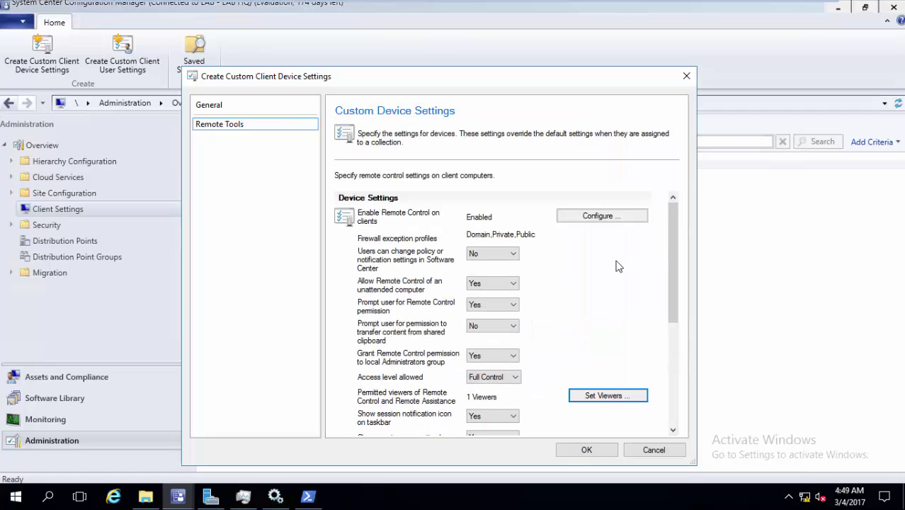
pyautogui.click(514, 306)
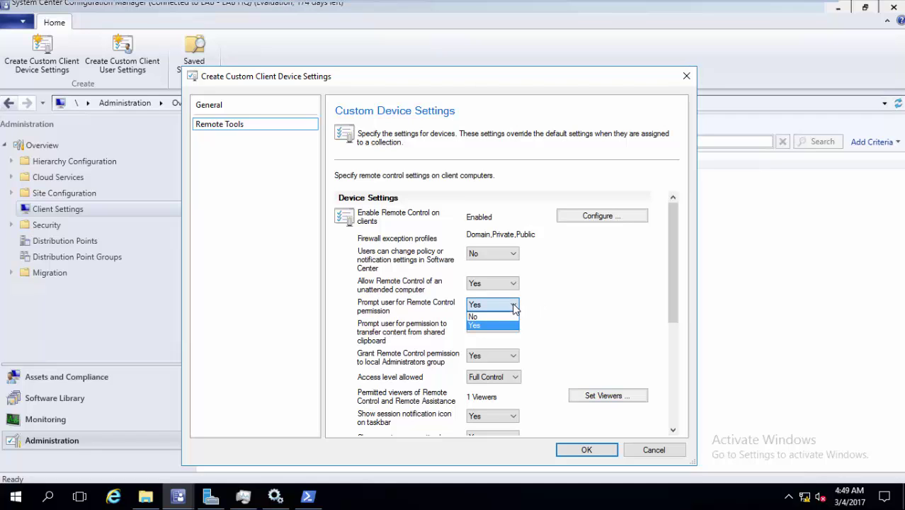
pyautogui.click(476, 316)
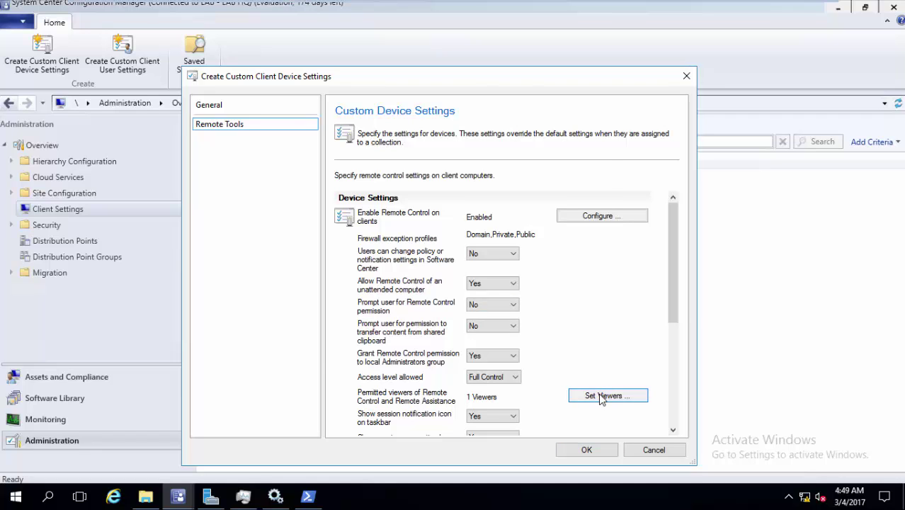
# - Add the domain Administrator account as a permitted remote viewer
pyautogui.click(600, 396)
pyautogui.click(568, 176)
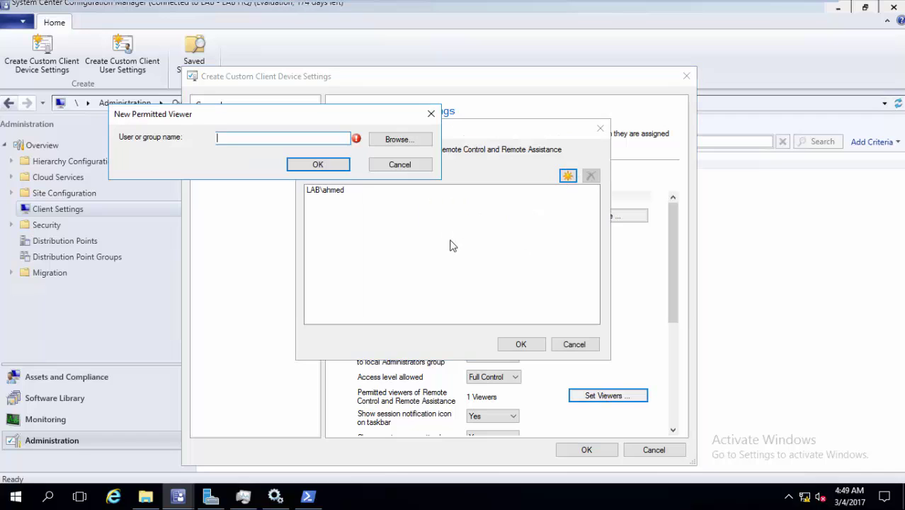
pyautogui.write('admin')
pyautogui.click(400, 139)
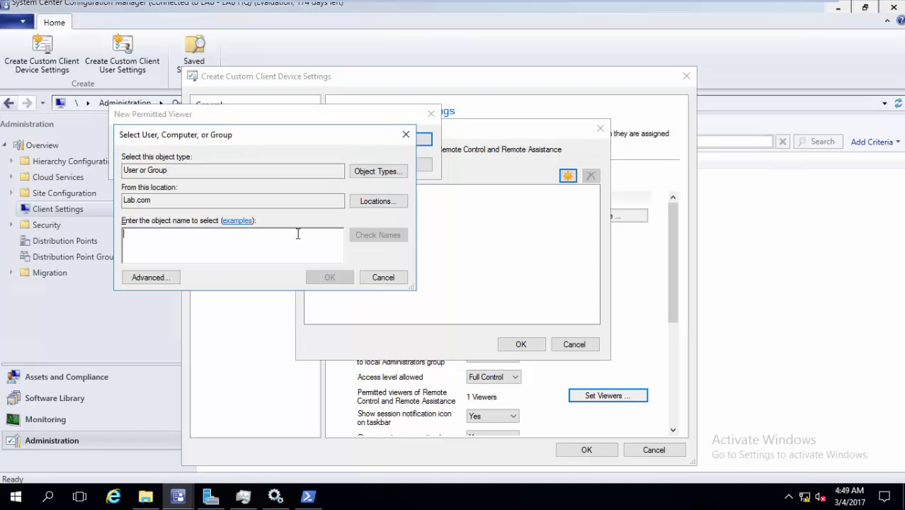
pyautogui.write('adminis')
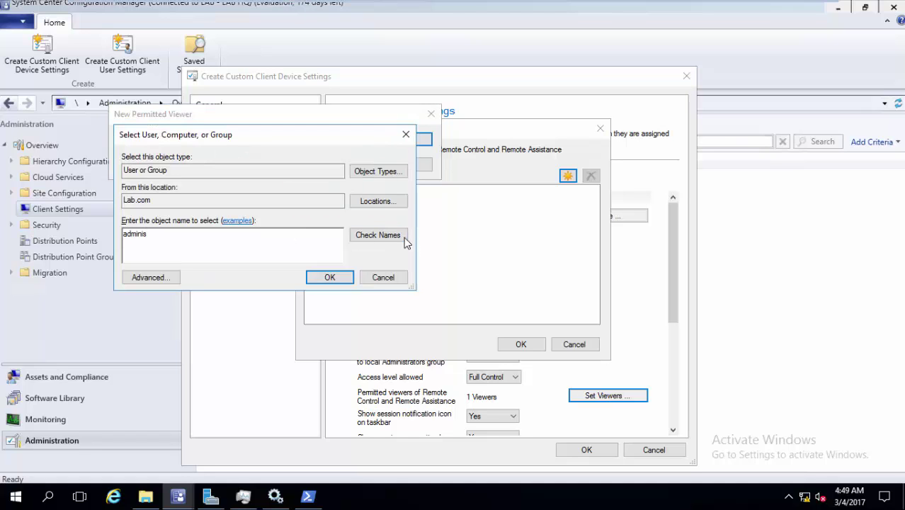
pyautogui.click(404, 236)
pyautogui.click(328, 277)
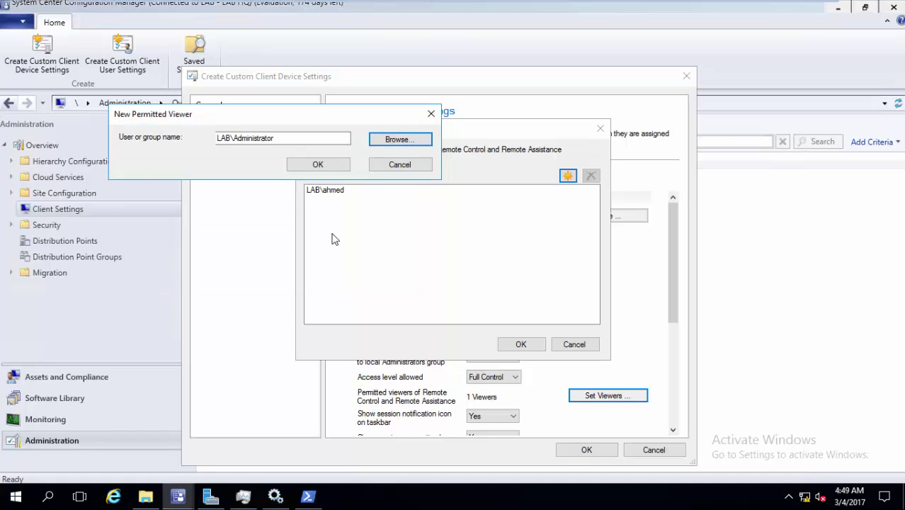
pyautogui.click(318, 164)
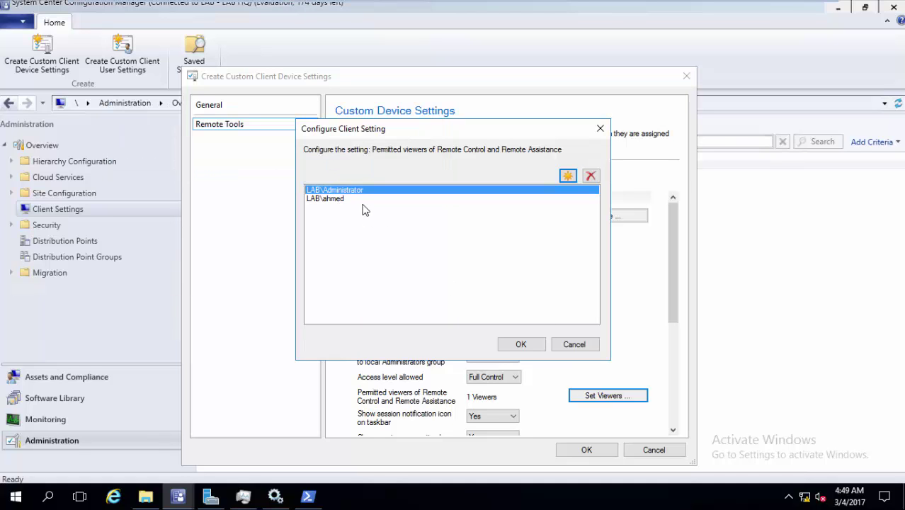
# - Remove the old permitted viewer and save the custom device settings
pyautogui.click(362, 200)
pyautogui.click(591, 176)
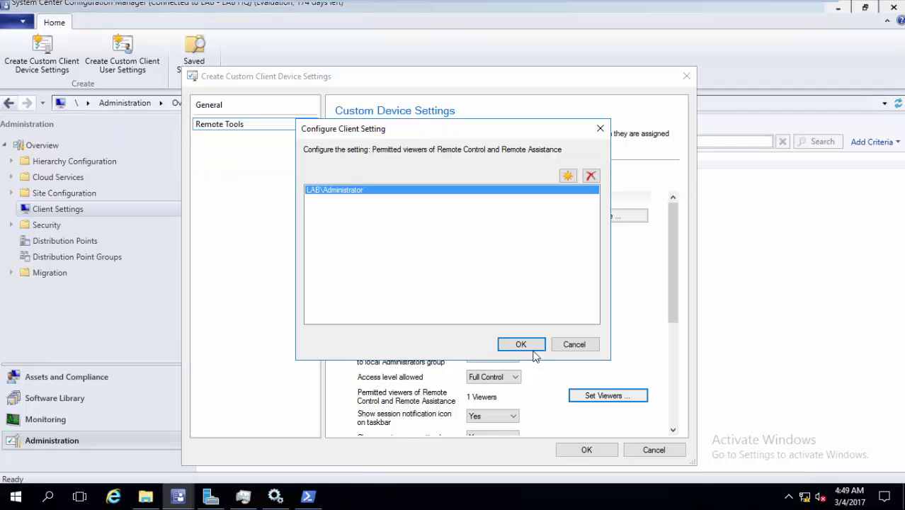
pyautogui.click(520, 344)
pyautogui.click(590, 449)
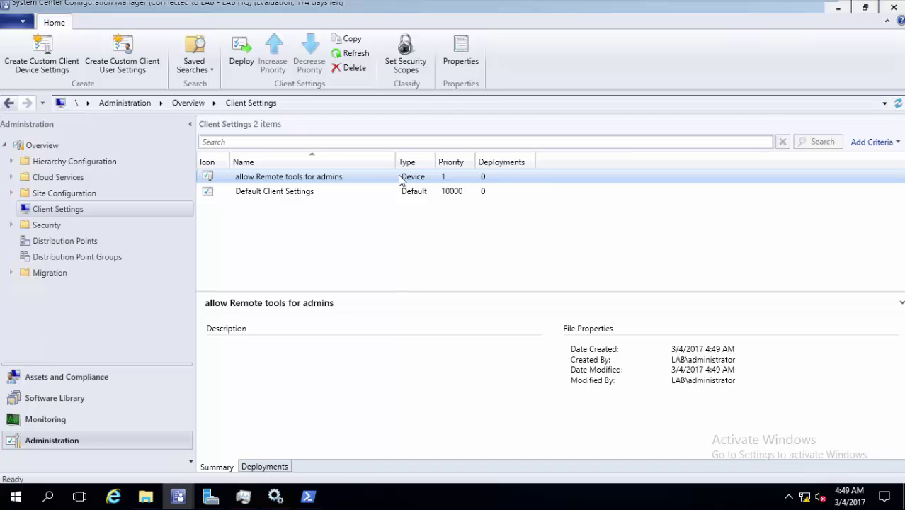
pyautogui.click(375, 196)
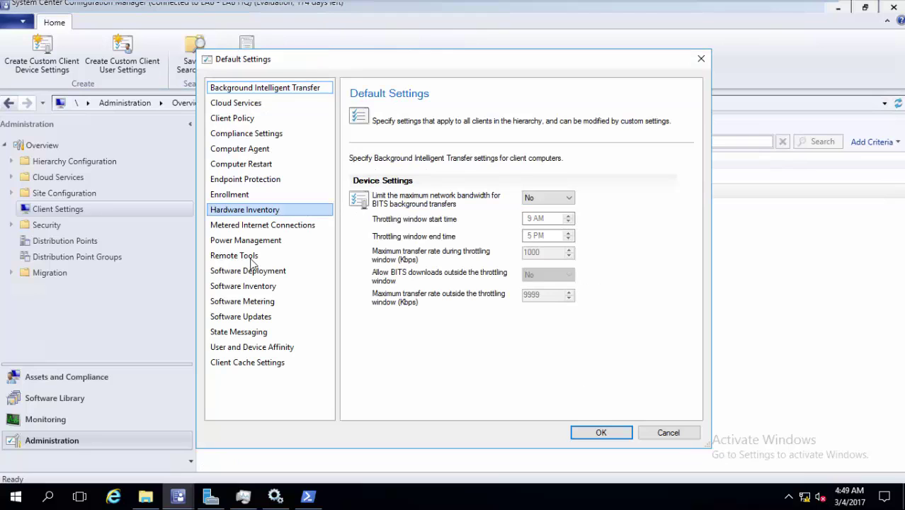
pyautogui.click(244, 256)
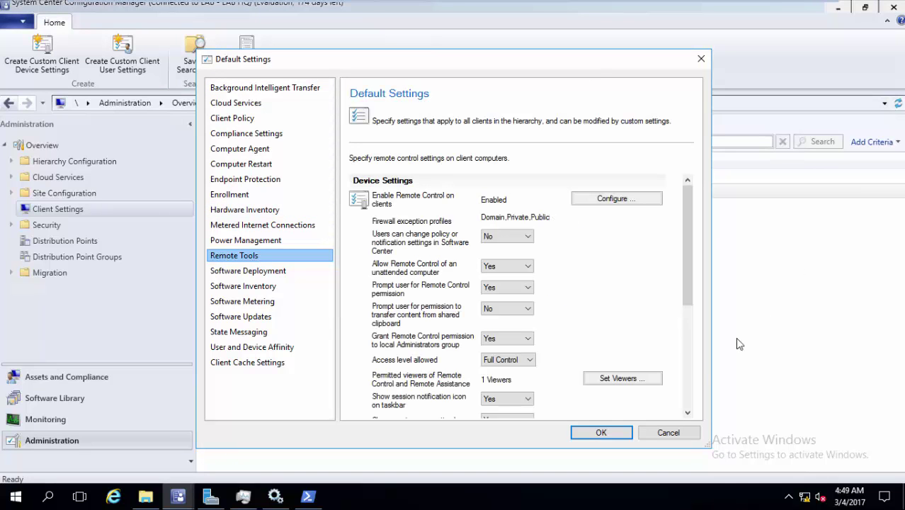
pyautogui.click(647, 379)
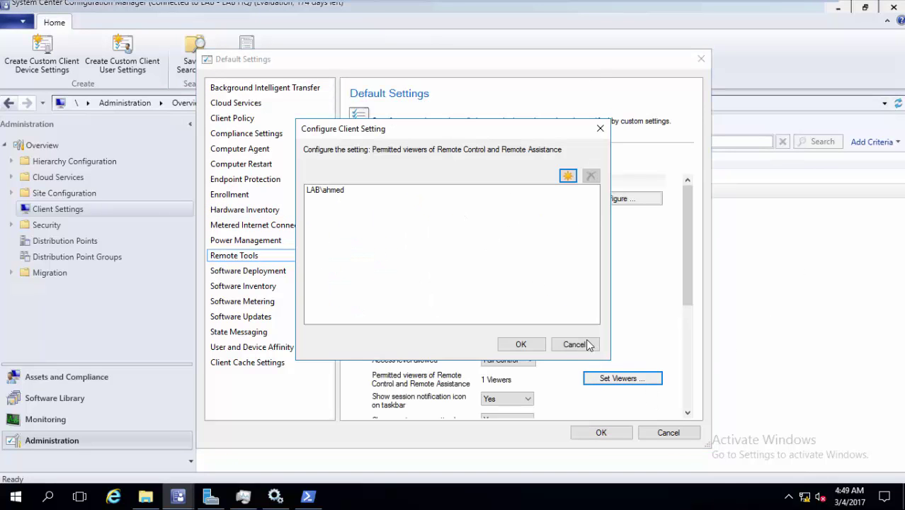
pyautogui.click(572, 344)
pyautogui.click(667, 432)
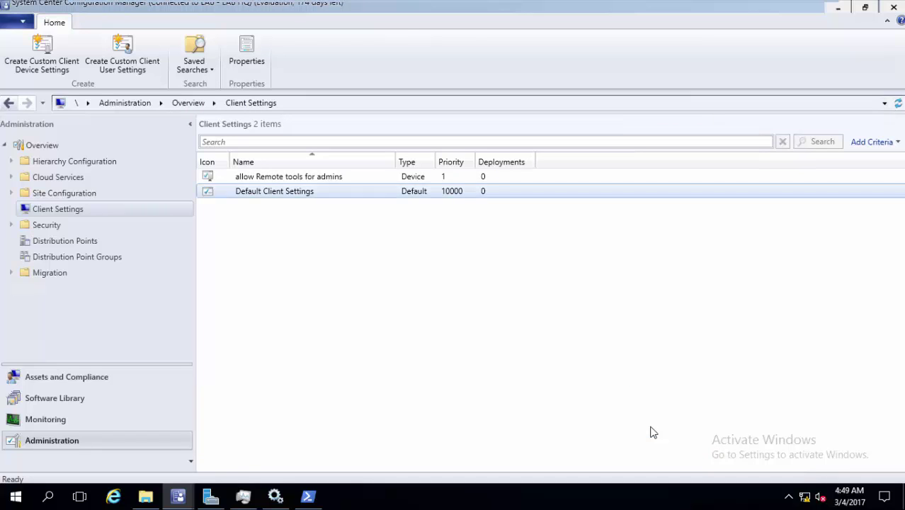
pyautogui.click(315, 180)
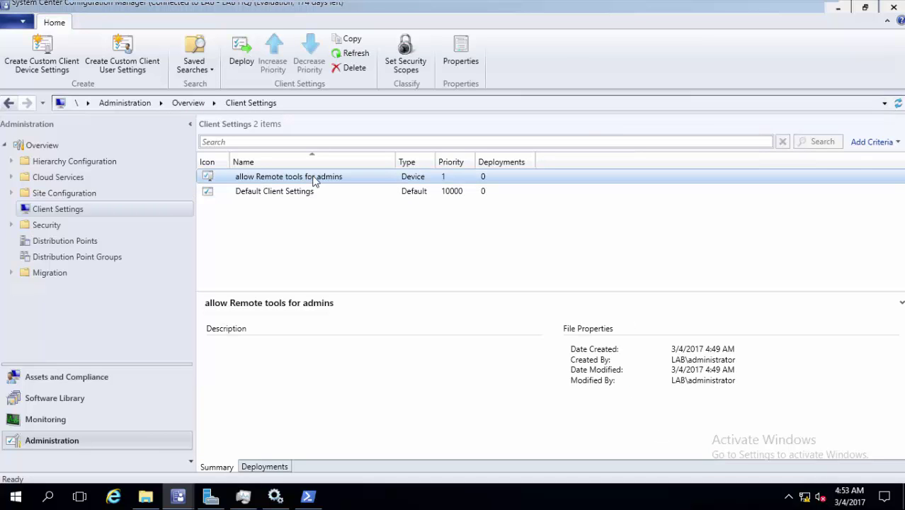
# - Deploy the 'allow Remote tools for admins' setting to the All Systems collection
pyautogui.rightClick(315, 181)
pyautogui.click(347, 186)
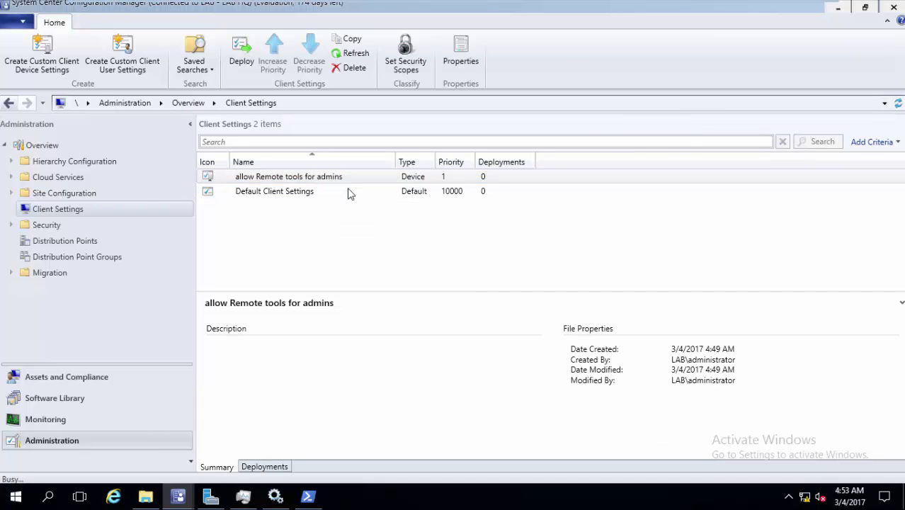
pyautogui.click(454, 172)
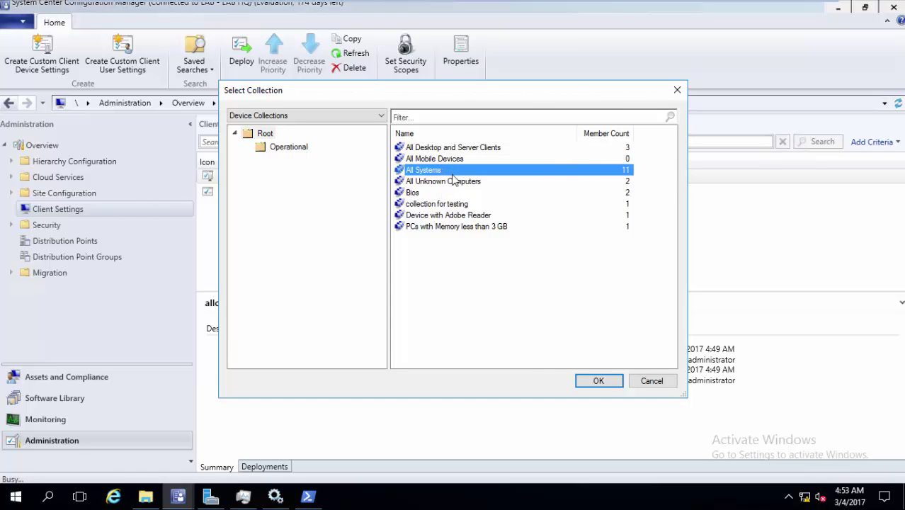
pyautogui.click(594, 380)
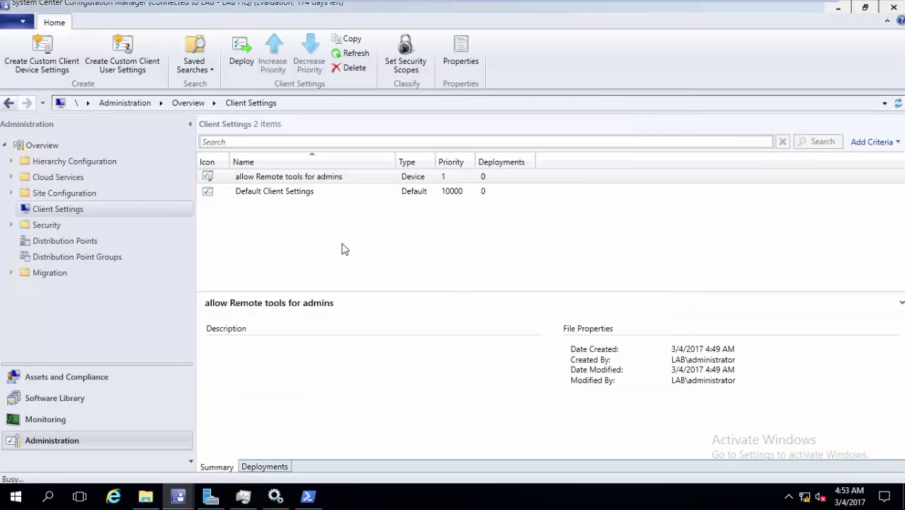
# - Try Remote Control on LAB-PC from Devices, then cancel the attempt and close the viewer
pyautogui.click(70, 376)
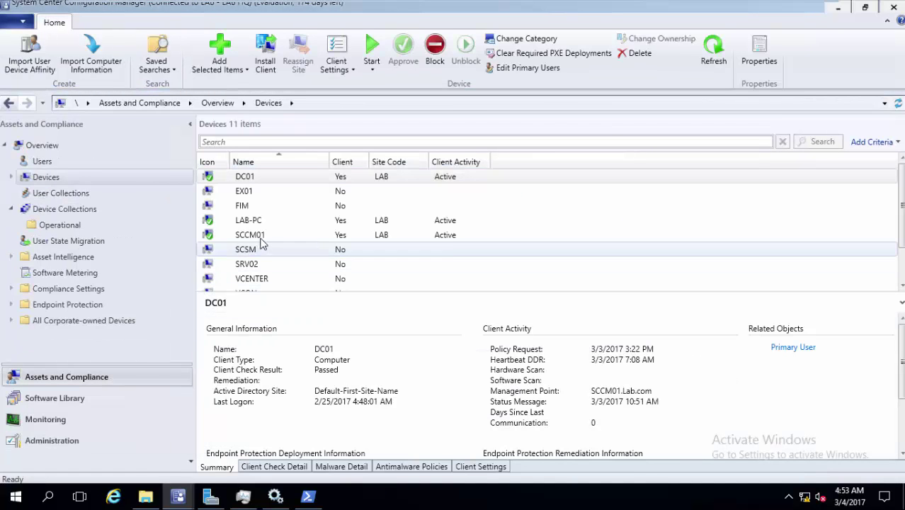
pyautogui.click(273, 220)
pyautogui.rightClick(274, 219)
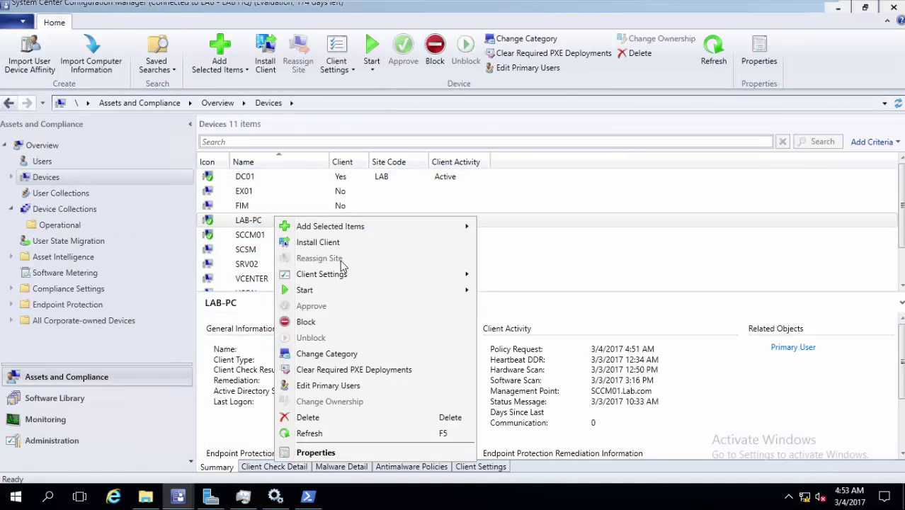
pyautogui.moveTo(390, 291)
pyautogui.click(523, 306)
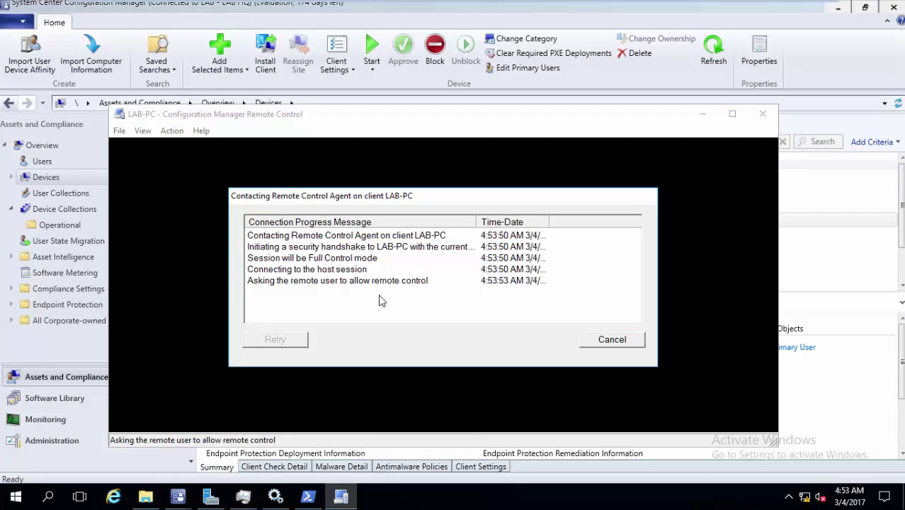
pyautogui.click(630, 340)
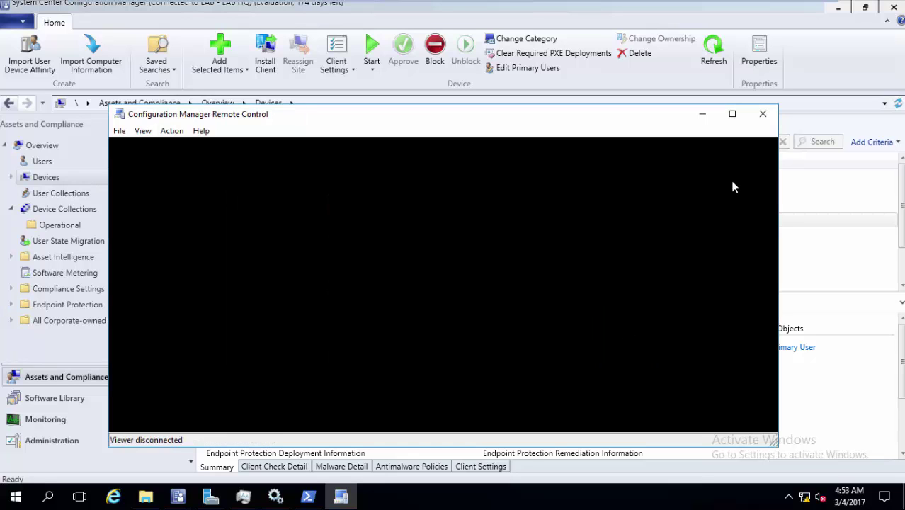
pyautogui.click(765, 116)
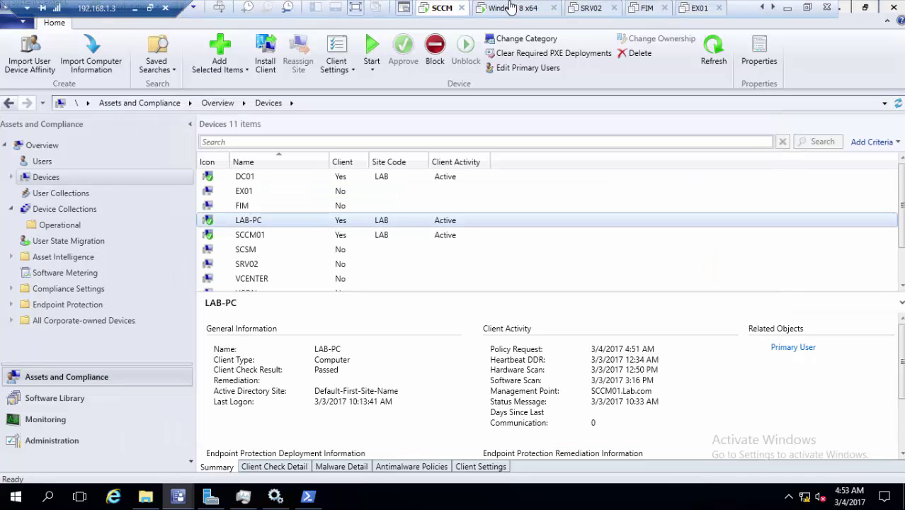
# - On LAB-PC, run the Machine Policy Retrieval & Evaluation Cycle from the Configuration Manager client
pyautogui.click(506, 9)
pyautogui.moveTo(142, 491)
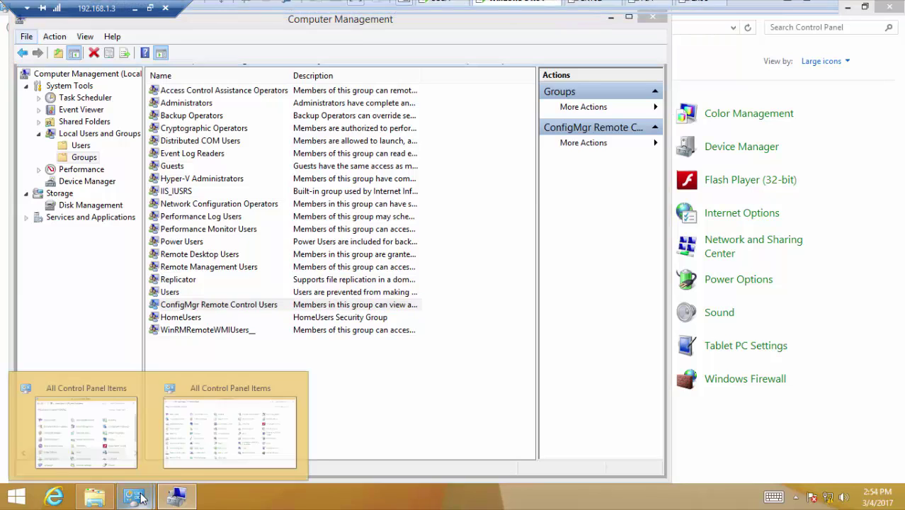
pyautogui.click(231, 421)
pyautogui.doubleClick(128, 155)
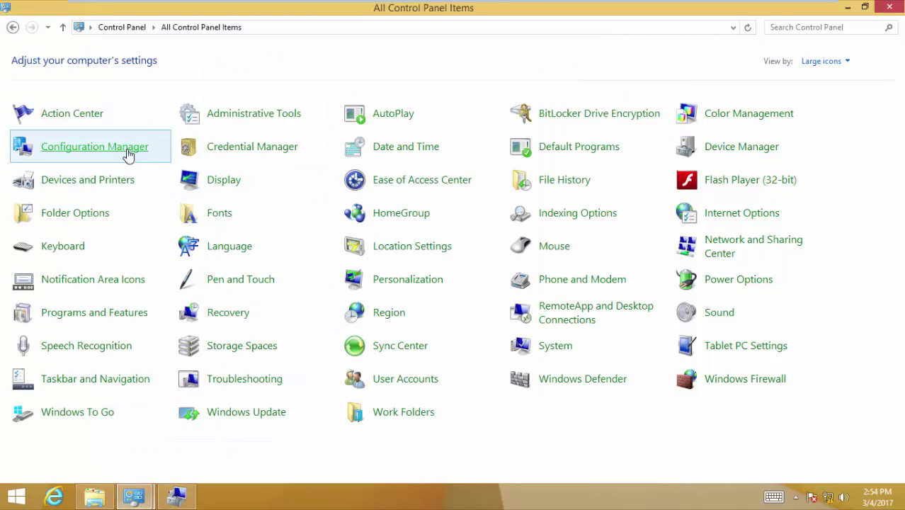
pyautogui.click(293, 154)
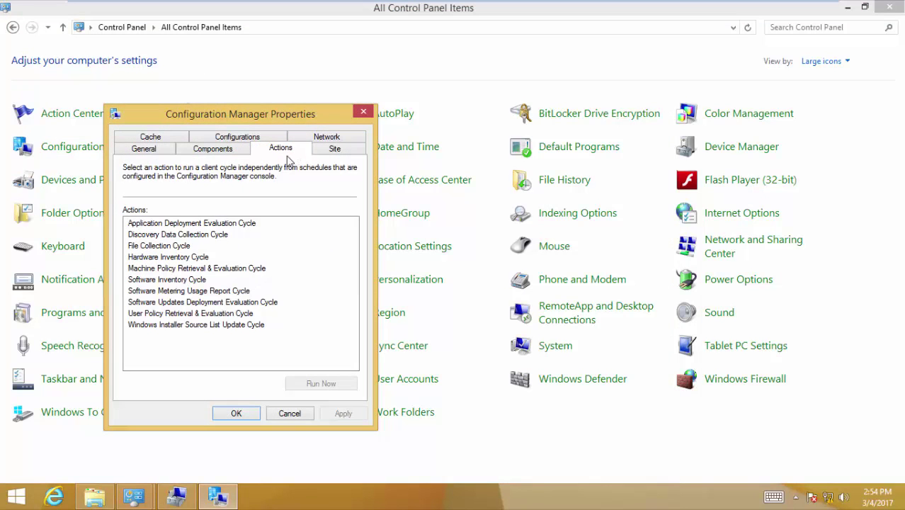
pyautogui.click(206, 268)
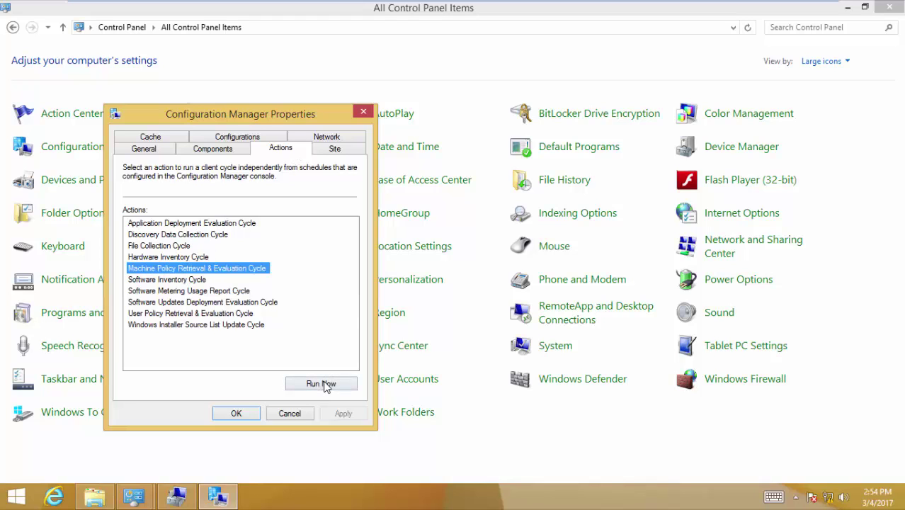
pyautogui.click(322, 383)
pyautogui.click(567, 298)
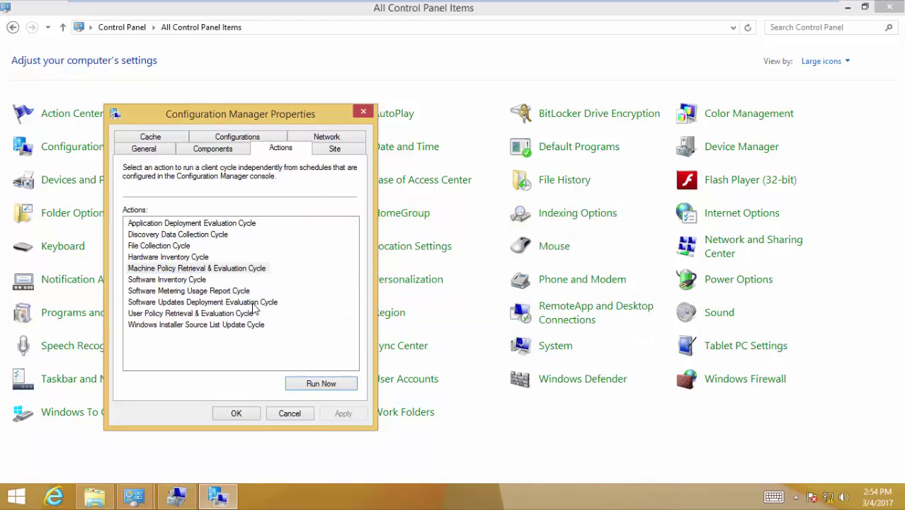
# - Run the Software Updates Deployment Evaluation Cycle, close the client properties, and return to SCCM
pyautogui.click(252, 302)
pyautogui.click(322, 383)
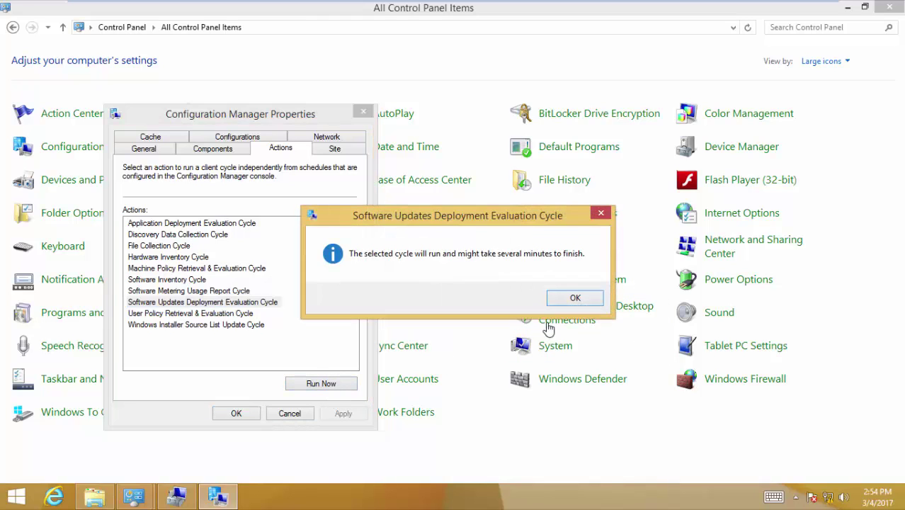
pyautogui.click(559, 298)
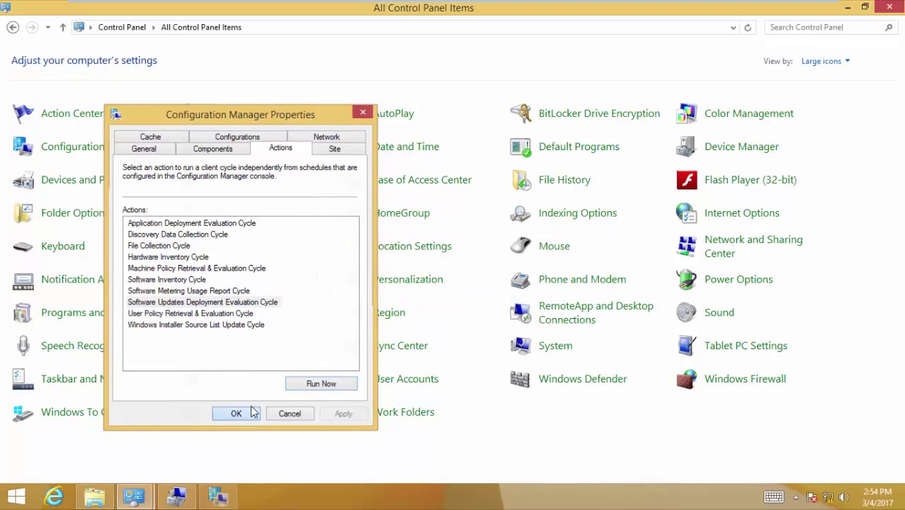
pyautogui.click(250, 413)
pyautogui.moveTo(532, 6)
pyautogui.click(442, 8)
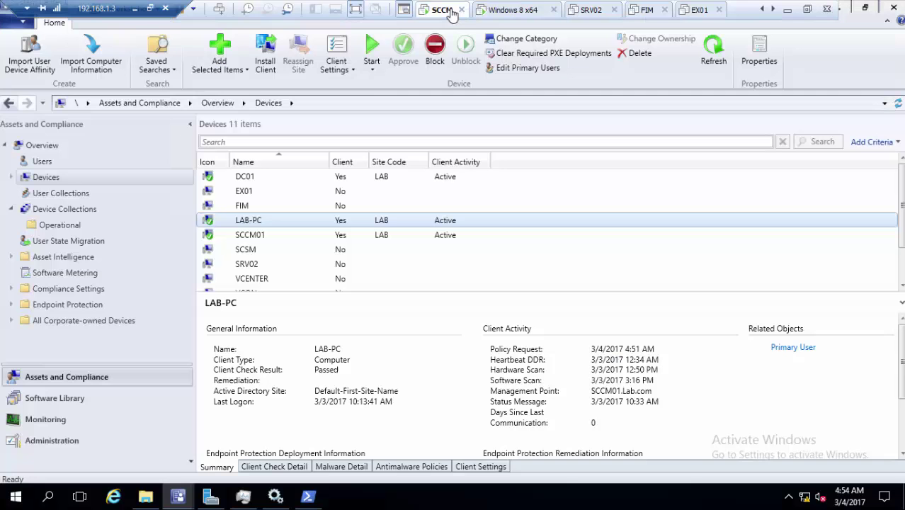
# - Start Remote Control on LAB-PC until it authenticates, then view the Windows 8 x64 machine
pyautogui.rightClick(252, 228)
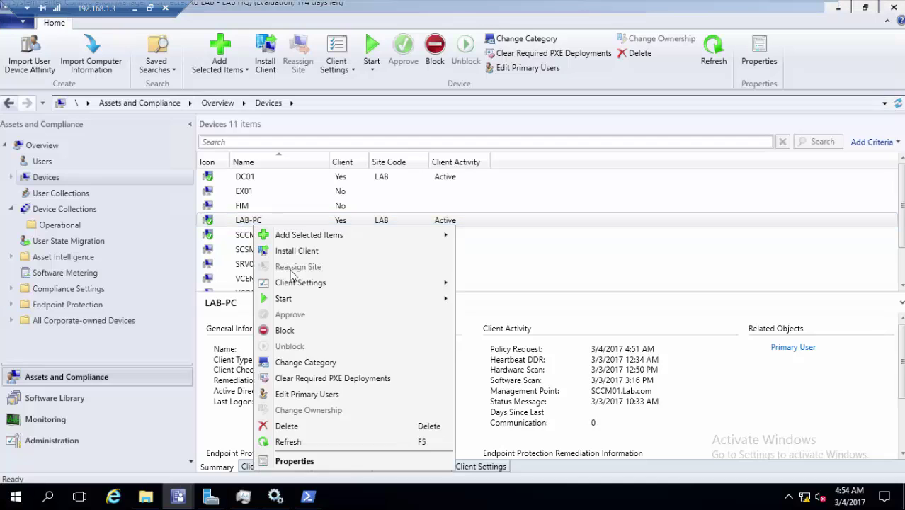
pyautogui.moveTo(289, 298)
pyautogui.click(502, 314)
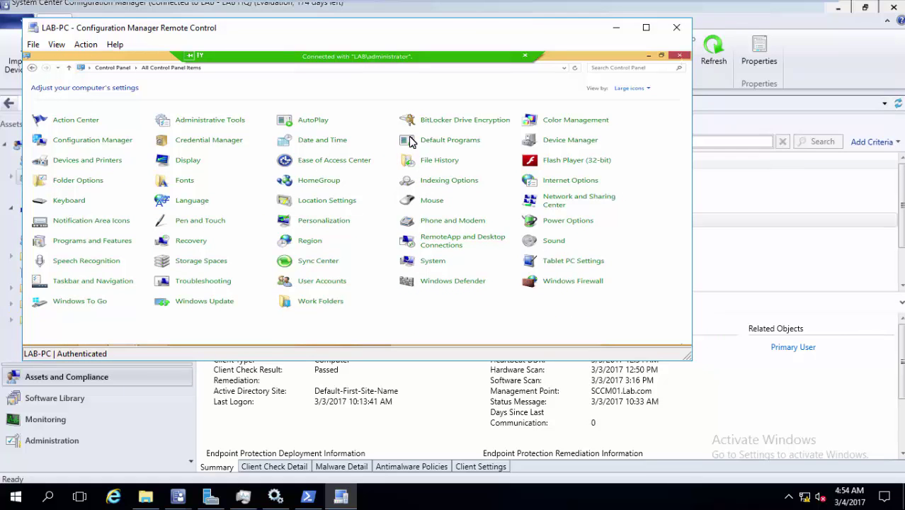
pyautogui.click(529, 10)
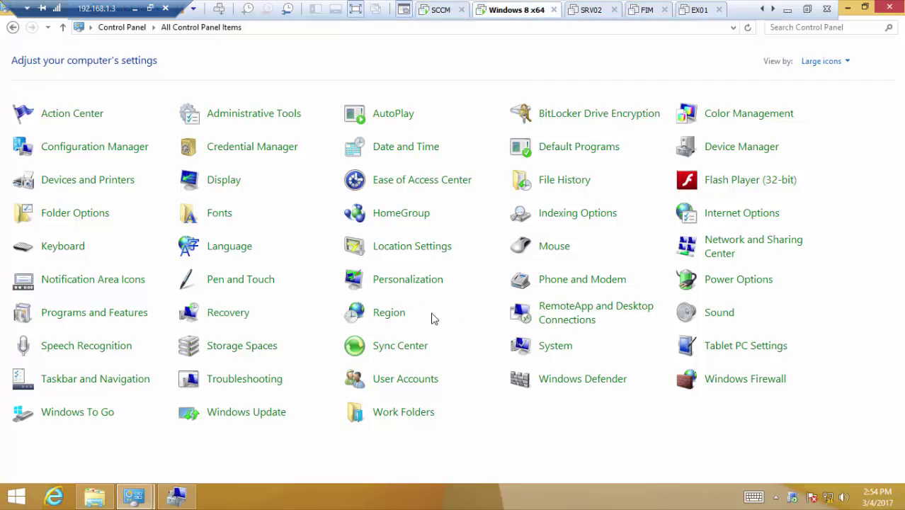